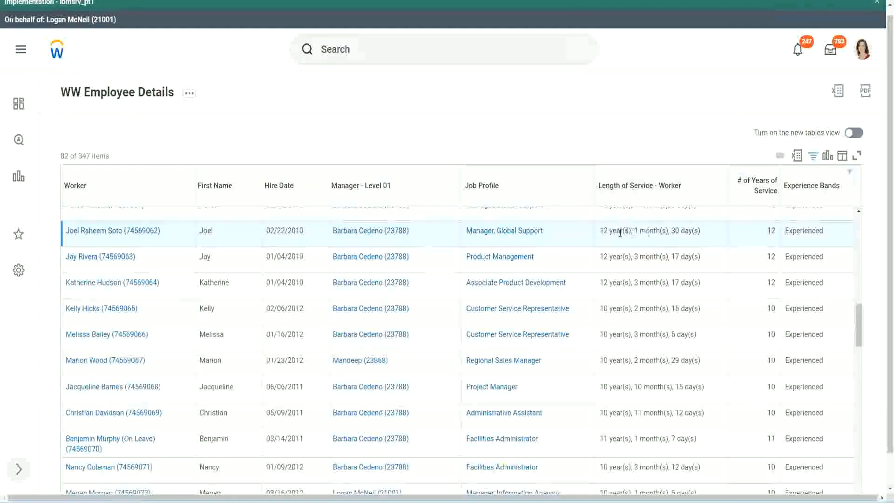
Compare Length of Service - Worker with # of Years of Service in the Manager, Global Support and Administrative Assistant rows
{"action": "left_click_drag", "start_coordinate": [600, 232], "coordinate": [604, 236]}
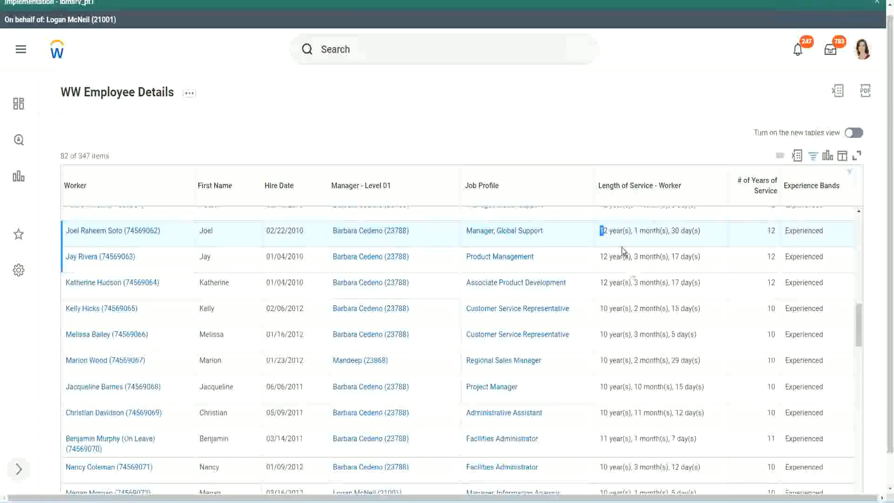
{"action": "left_click", "coordinate": [630, 231]}
{"action": "left_click_drag", "start_coordinate": [599, 231], "coordinate": [685, 231]}
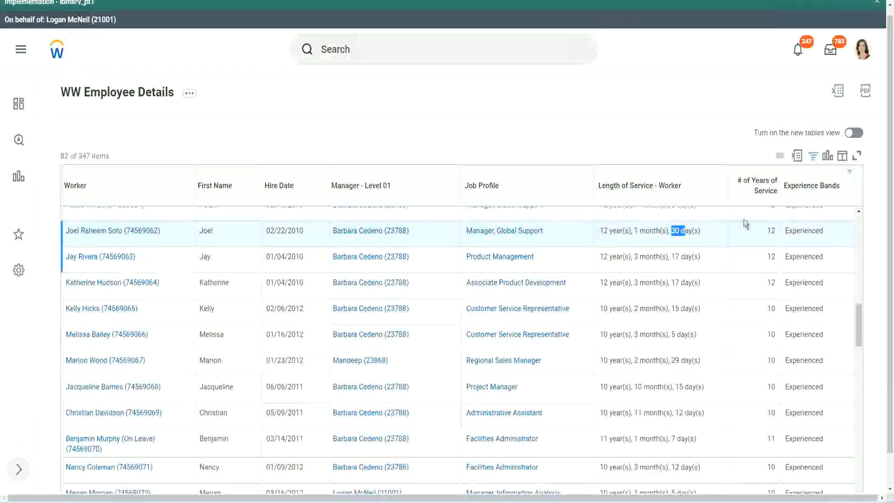
{"action": "left_click_drag", "start_coordinate": [776, 231], "coordinate": [730, 253]}
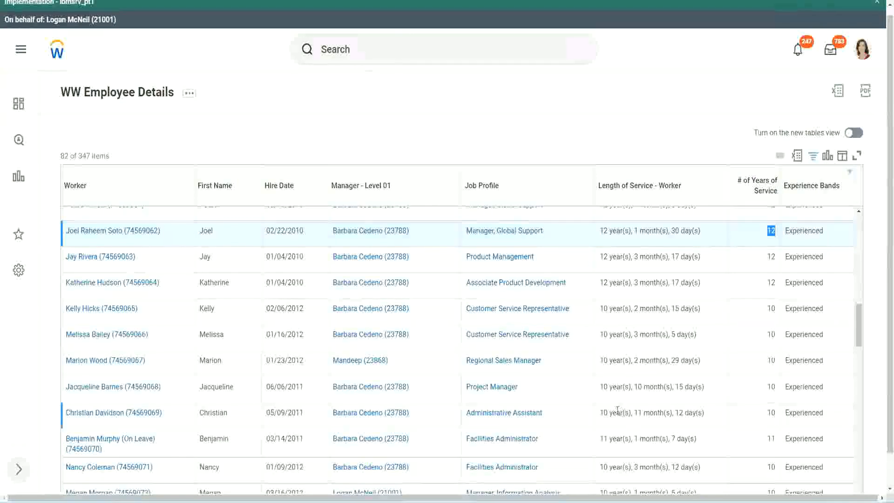
{"action": "left_click", "coordinate": [617, 412]}
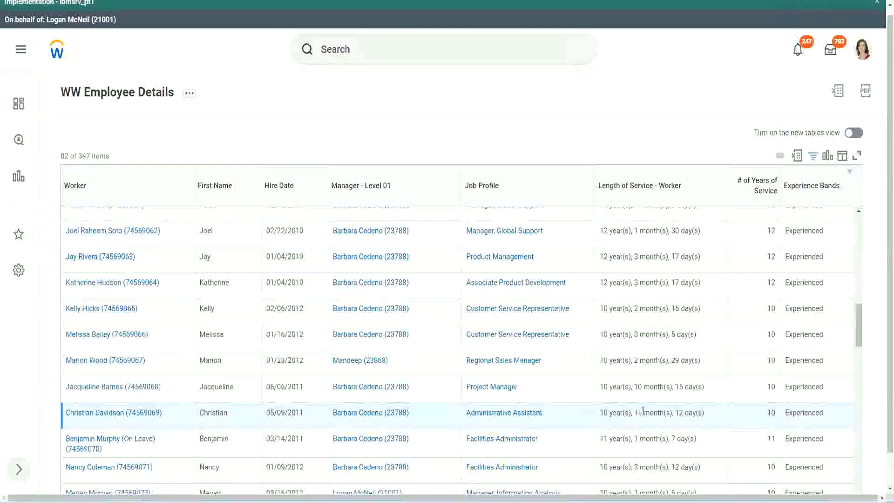
{"action": "left_click_drag", "start_coordinate": [635, 412], "coordinate": [685, 412]}
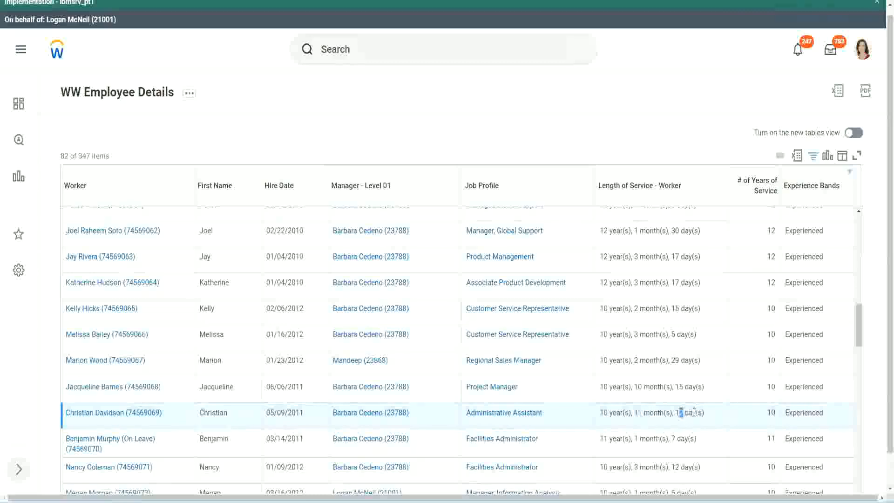
{"action": "left_click", "coordinate": [694, 412]}
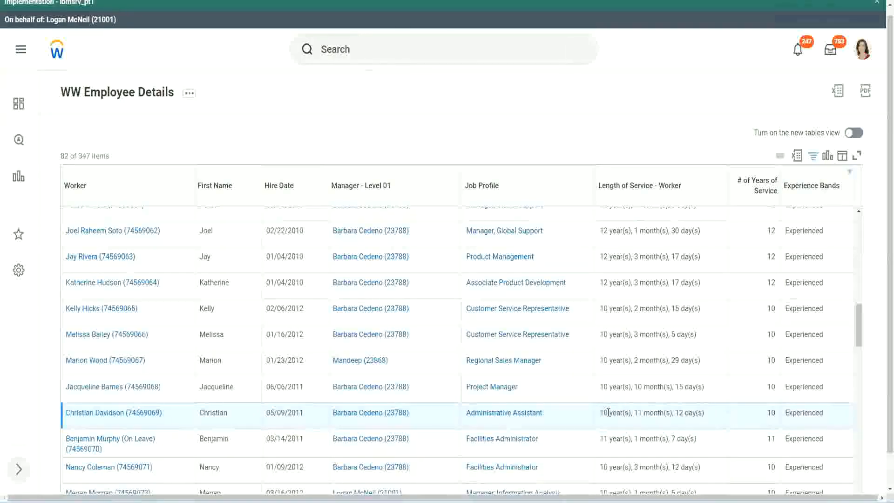
{"action": "double_click", "coordinate": [770, 413]}
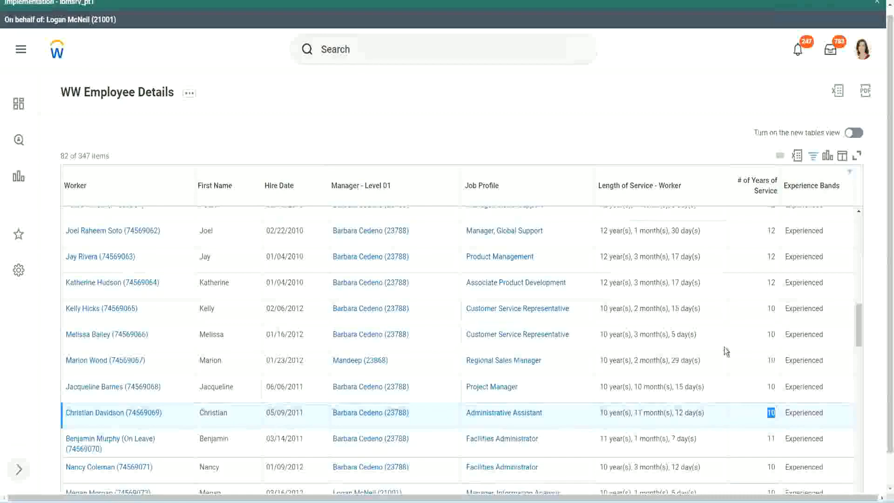
{"action": "left_click", "coordinate": [771, 293]}
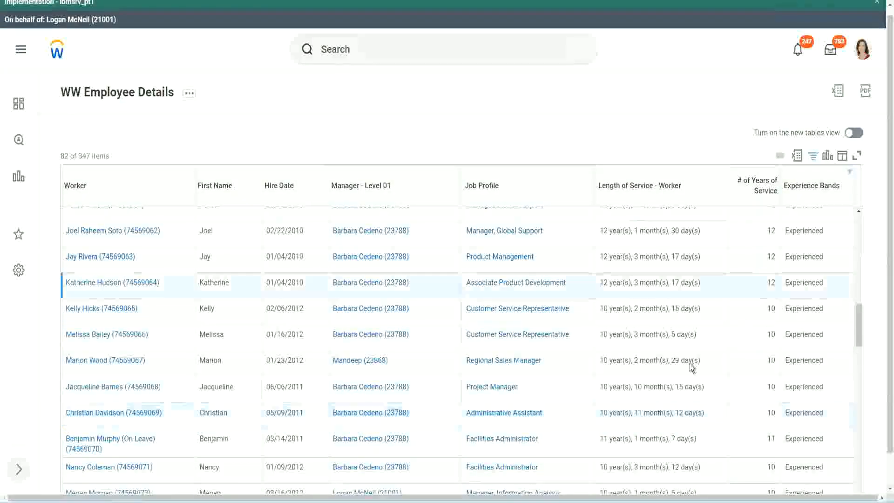
{"action": "double_click", "coordinate": [610, 409]}
{"action": "left_click", "coordinate": [675, 409]}
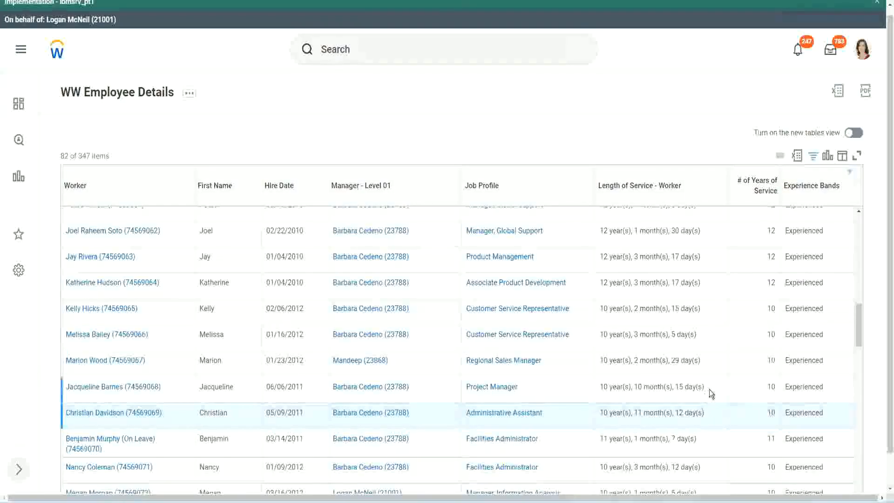
Recheck the length of service against the whole years in those two rows, and inspect the Project Manager row's months
{"action": "double_click", "coordinate": [773, 231]}
{"action": "left_click_drag", "start_coordinate": [600, 231], "coordinate": [713, 231]}
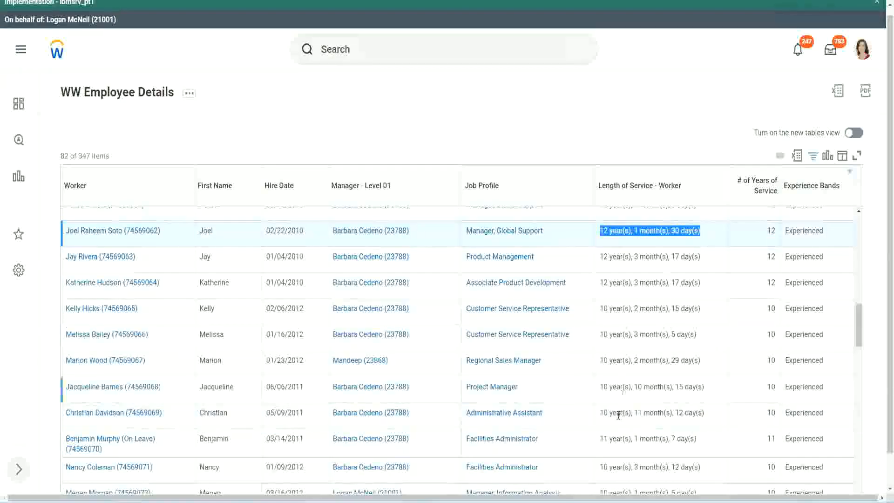
{"action": "left_click", "coordinate": [694, 411]}
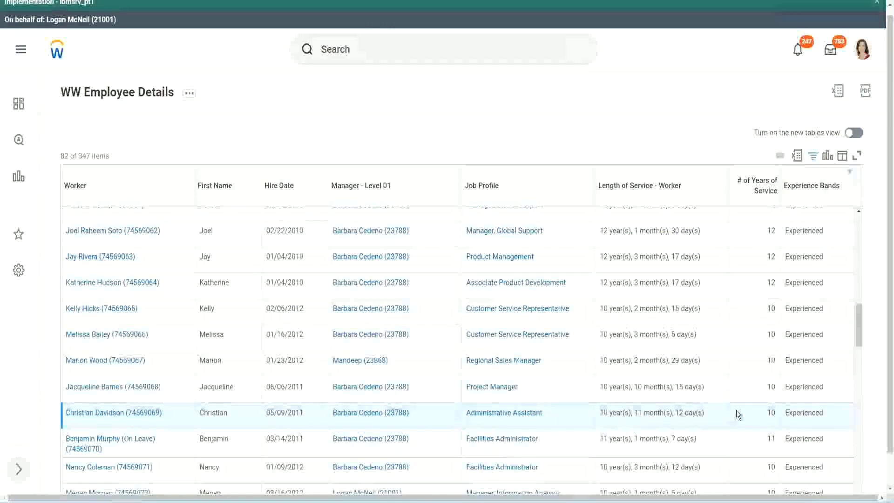
{"action": "double_click", "coordinate": [769, 412]}
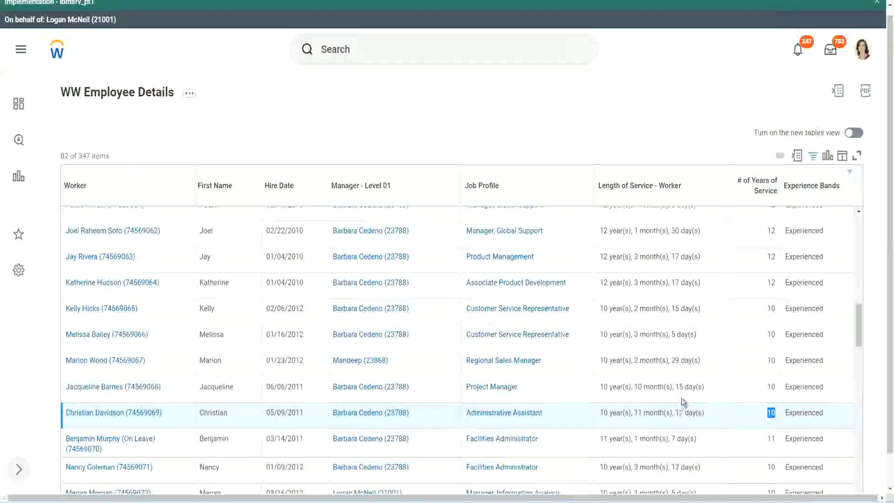
{"action": "left_click", "coordinate": [738, 416]}
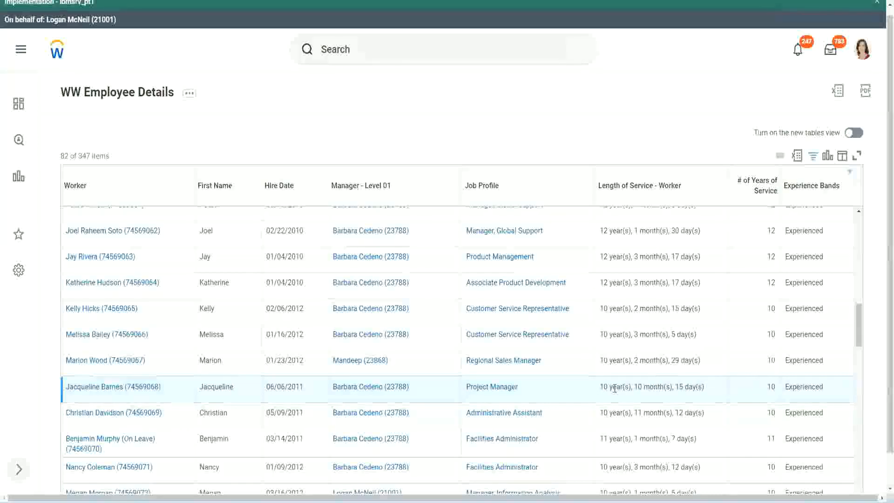
{"action": "double_click", "coordinate": [639, 387]}
{"action": "left_click", "coordinate": [668, 387]}
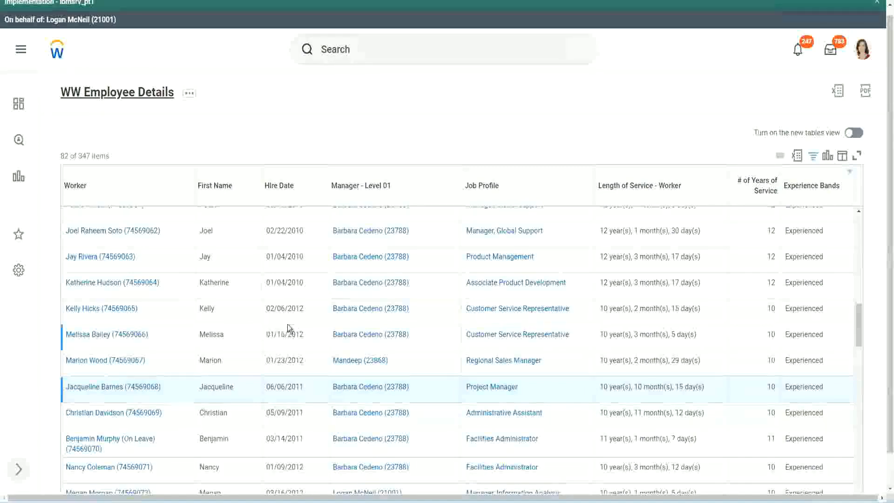
Open the CF-WW-Eval Exp-Derive Experience Bands from Years of Service field from the report's columns in a new tab and review its conditions
{"action": "scroll", "coordinate": [289, 326], "scroll_direction": "down", "scroll_amount": 5}
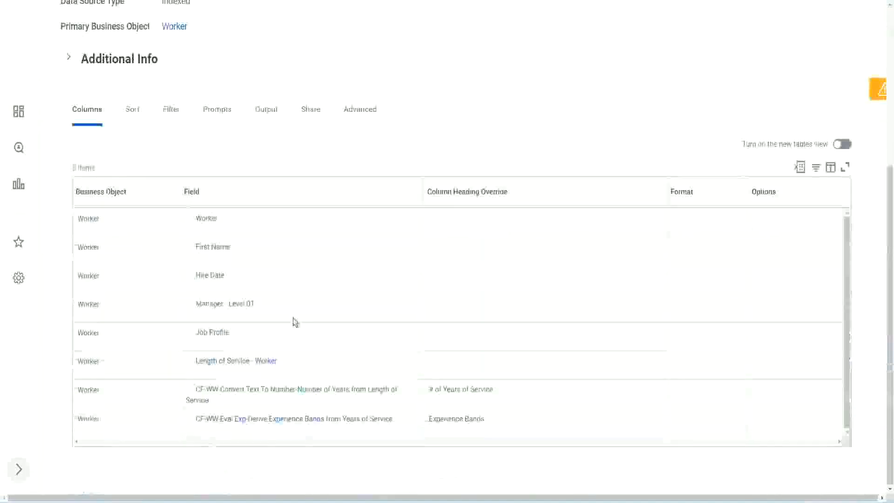
{"action": "right_click", "coordinate": [243, 424]}
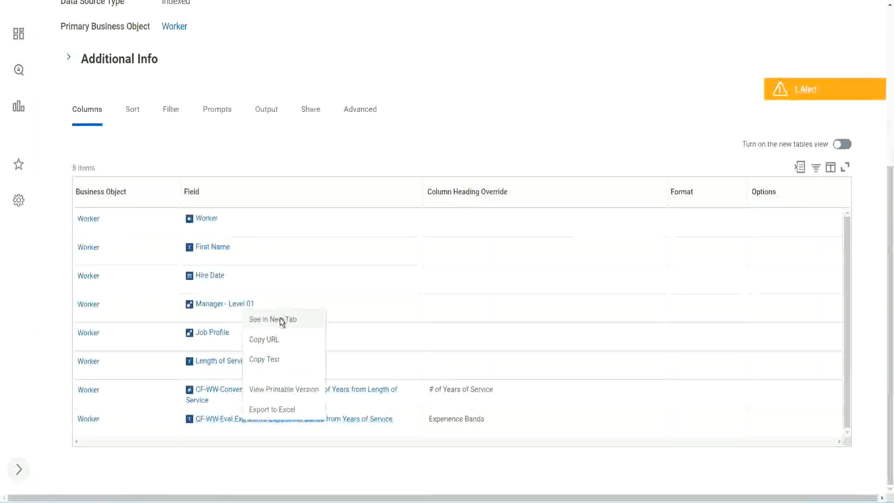
{"action": "left_click", "coordinate": [278, 320]}
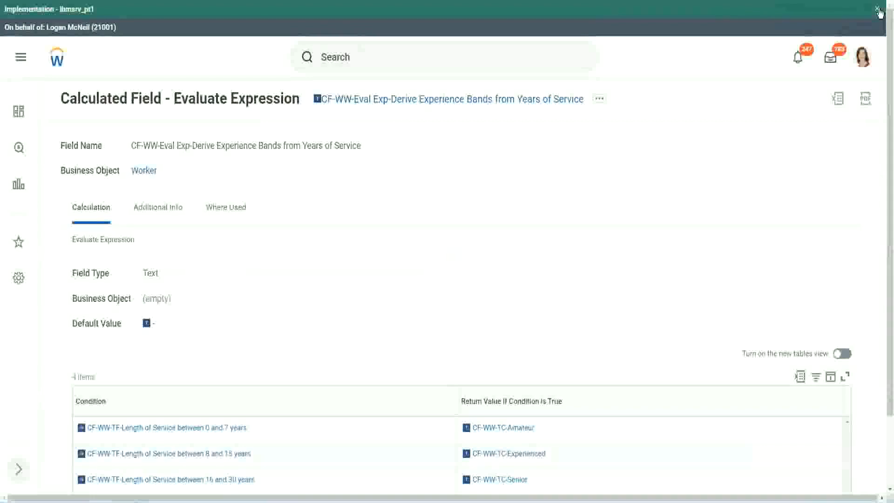
{"action": "left_click", "coordinate": [878, 10]}
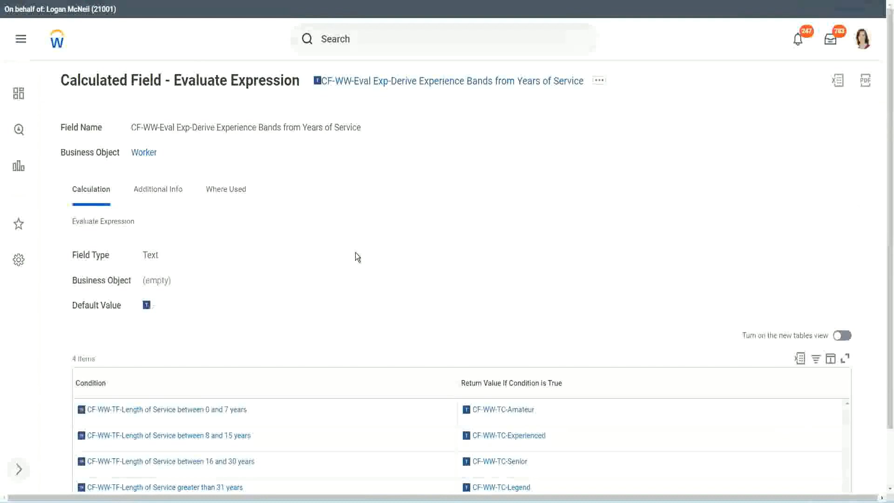
{"action": "scroll", "coordinate": [373, 248], "scroll_direction": "down", "scroll_amount": 1}
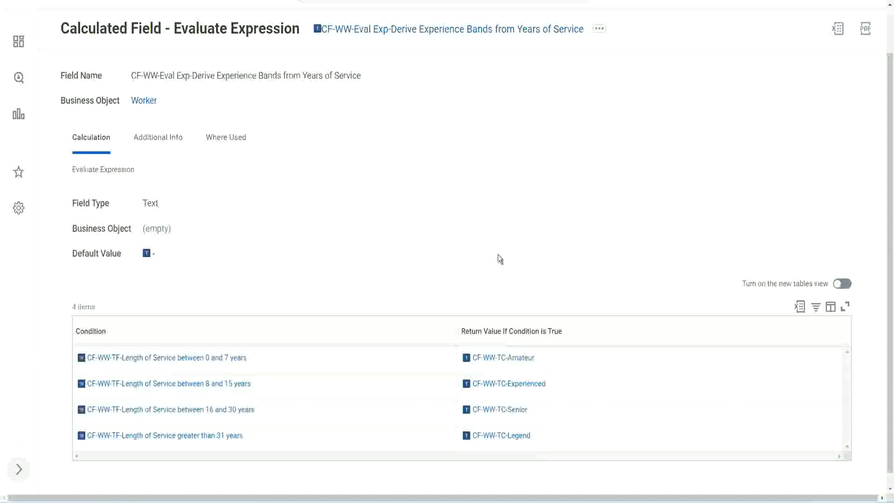
Copy the name of the CF-WW-Eval Exp-Derive Experience Bands from Years of Service calculated field as text
{"action": "left_click", "coordinate": [405, 329]}
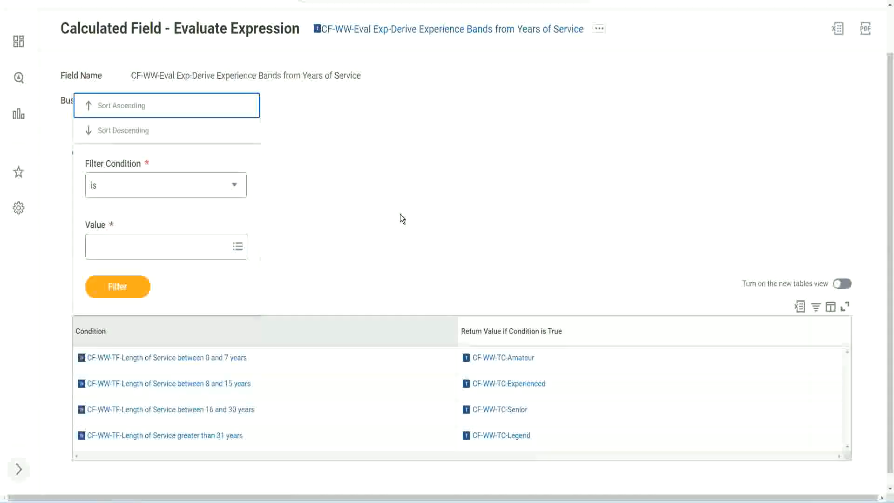
{"action": "left_click", "coordinate": [399, 217]}
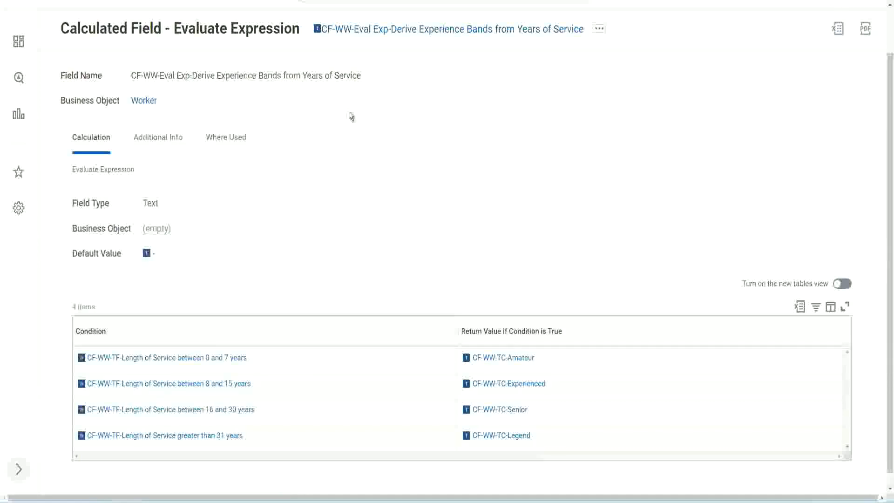
{"action": "right_click", "coordinate": [393, 34]}
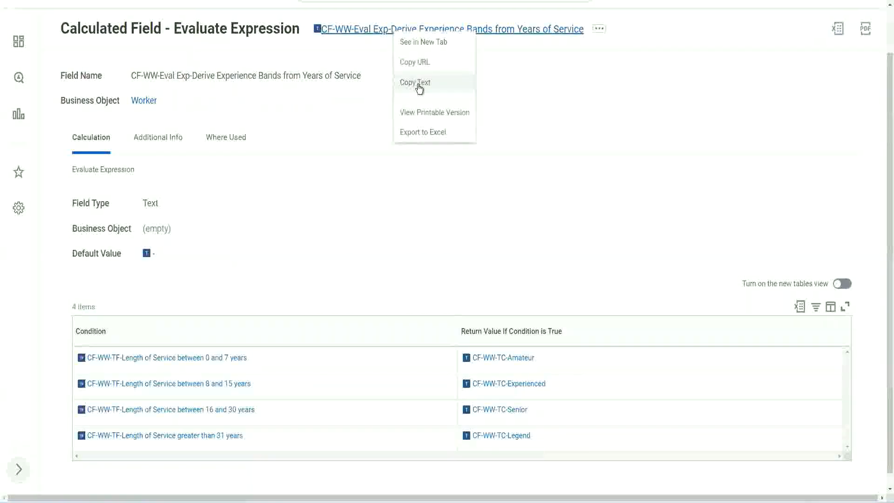
{"action": "left_click", "coordinate": [418, 85]}
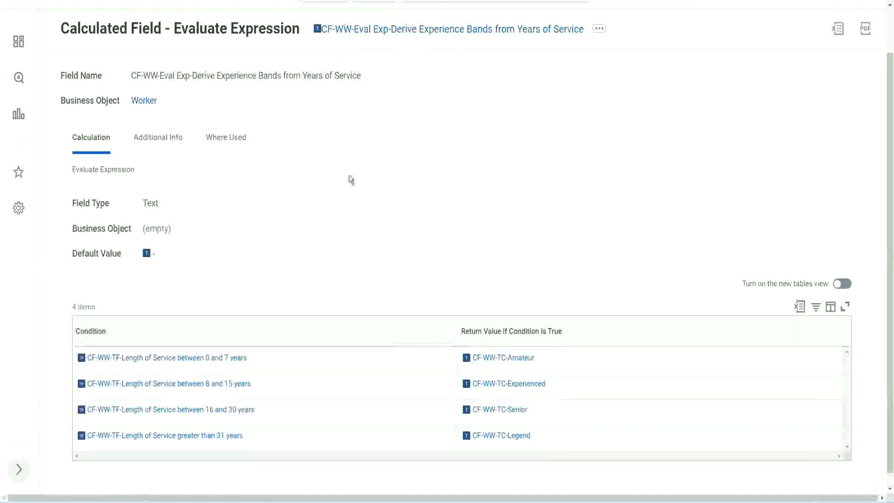
Return to the custom report definition, search for "create cal field" and open the Create Calculated Field task
{"action": "scroll", "coordinate": [348, 182], "scroll_direction": "up", "scroll_amount": 1}
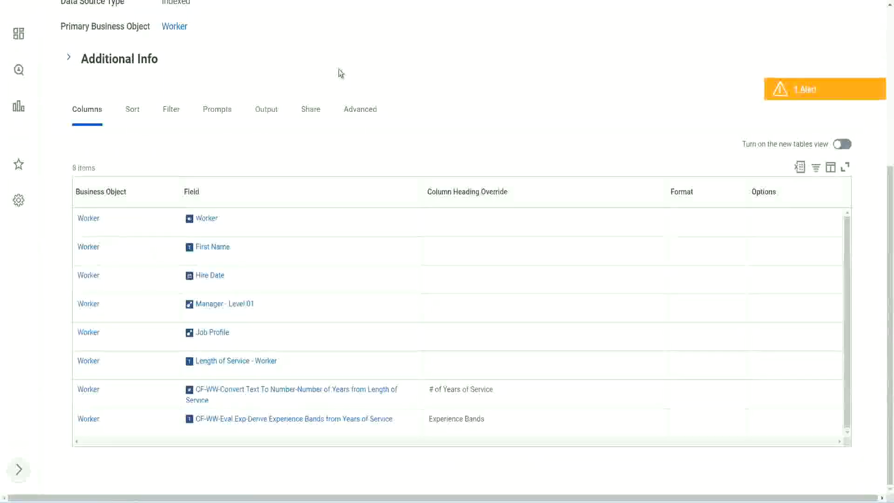
{"action": "scroll", "coordinate": [340, 72], "scroll_direction": "up", "scroll_amount": 5}
{"action": "left_click", "coordinate": [362, 56]}
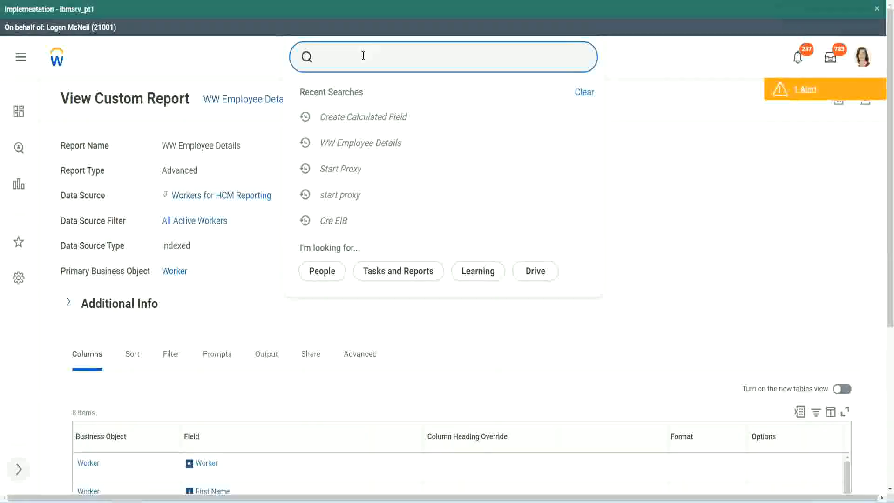
{"action": "type", "text": "create cal field"}
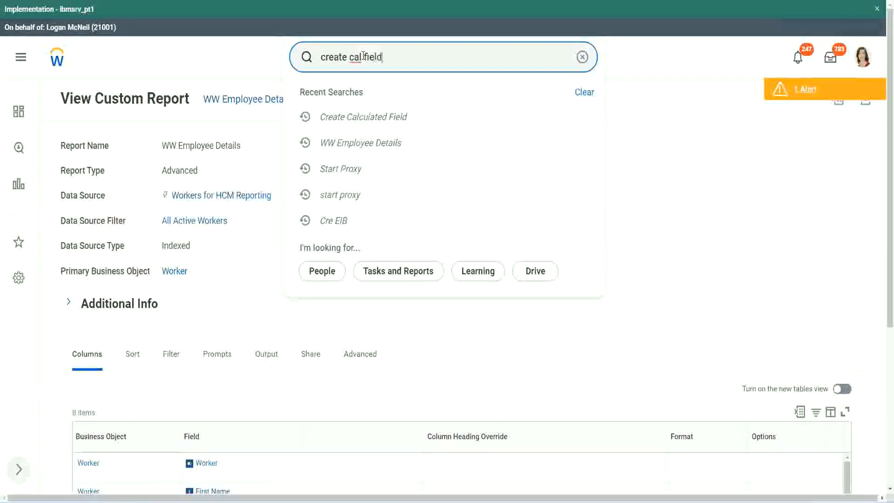
{"action": "left_click", "coordinate": [376, 99]}
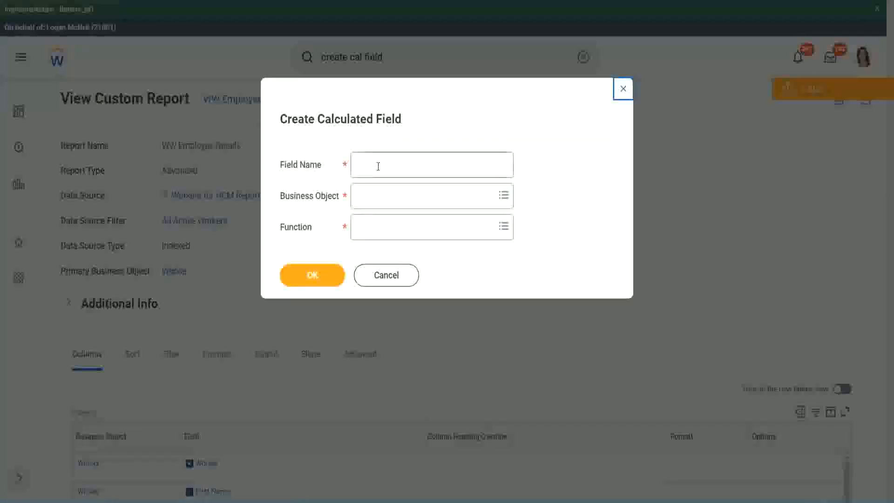
Paste the copied name CF-WW-Eval Exp-Derive Experience Bands from Years of Service as the new calculated field's name
{"action": "left_click", "coordinate": [378, 167]}
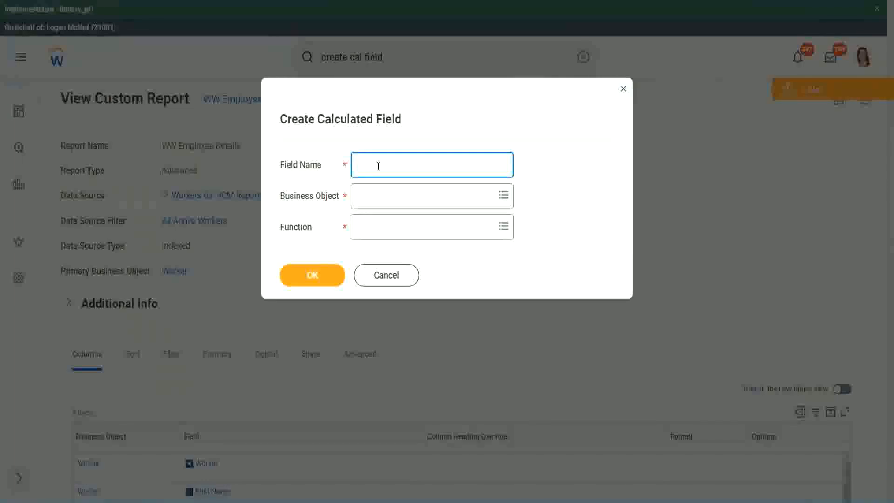
{"action": "key", "text": "ctrl+v"}
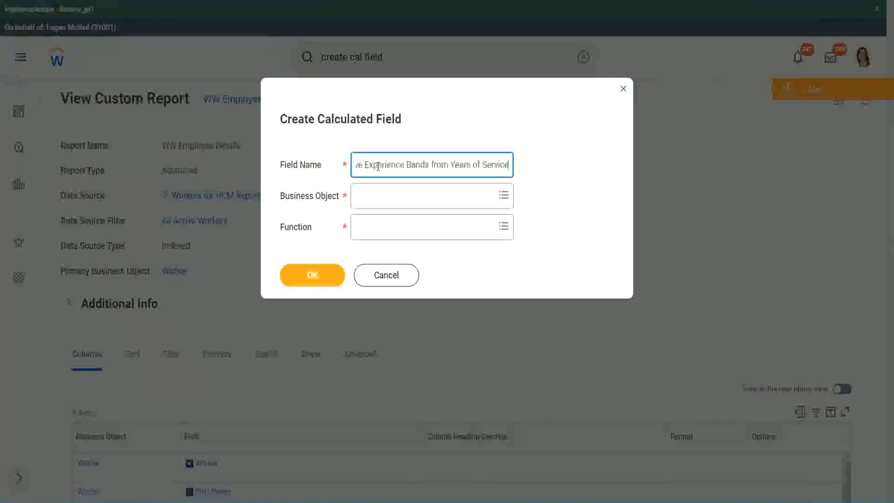
{"action": "left_click_drag", "start_coordinate": [399, 165], "coordinate": [328, 153]}
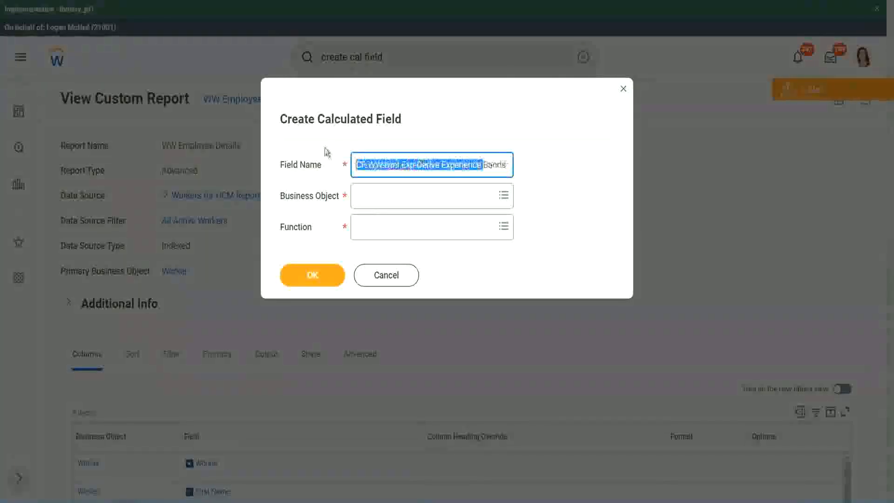
{"action": "left_click", "coordinate": [401, 164]}
{"action": "double_click", "coordinate": [407, 166]}
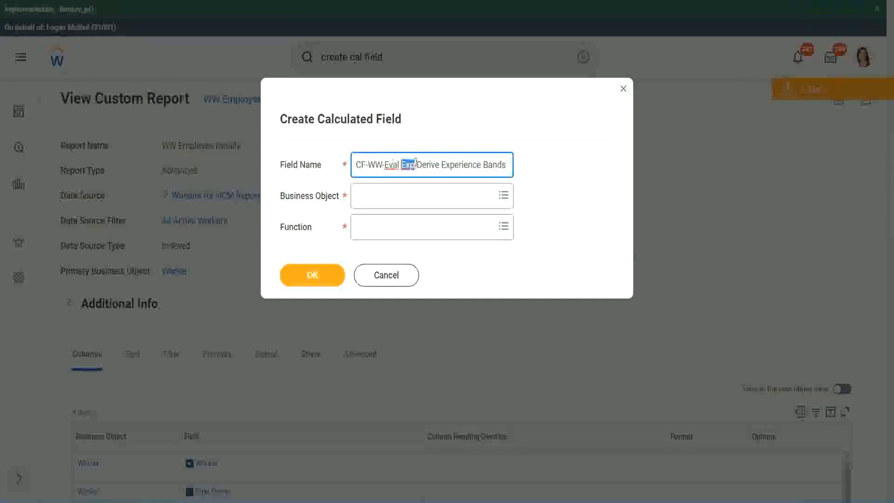
Insert the word Bands after "Eval Exp" in the new calculated field's name
{"action": "left_click", "coordinate": [414, 164]}
{"action": "type", "text": "bands"}
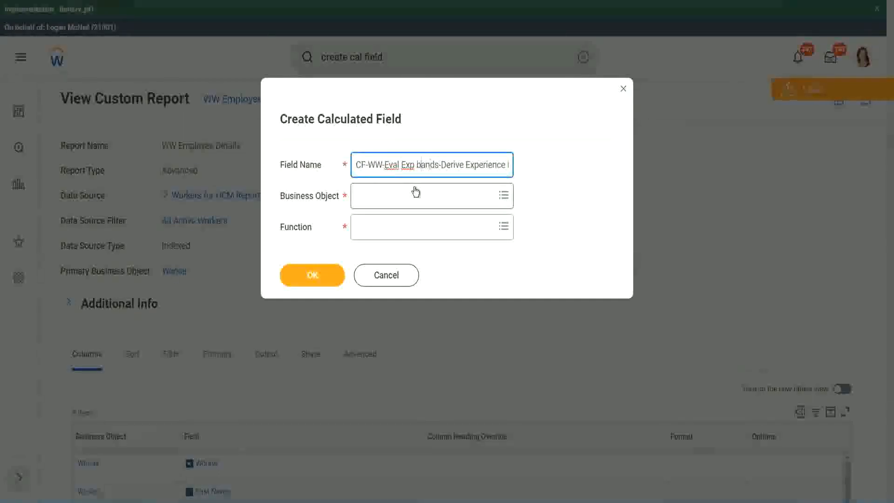
{"action": "key", "text": "BackSpace"}
{"action": "type", "text": "B"}
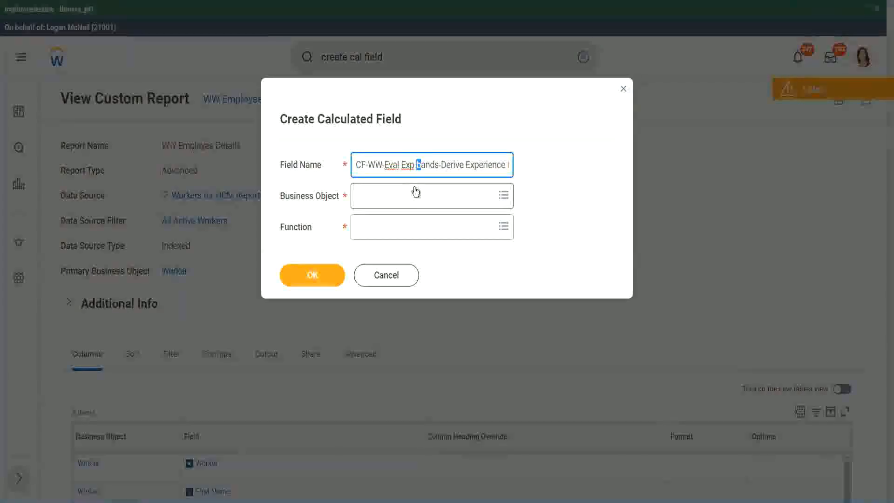
Replace the word Derive with Determine in the calculated field's name
{"action": "key", "text": "Right"}
{"action": "key", "text": "Right"}
{"action": "key", "text": "Right"}
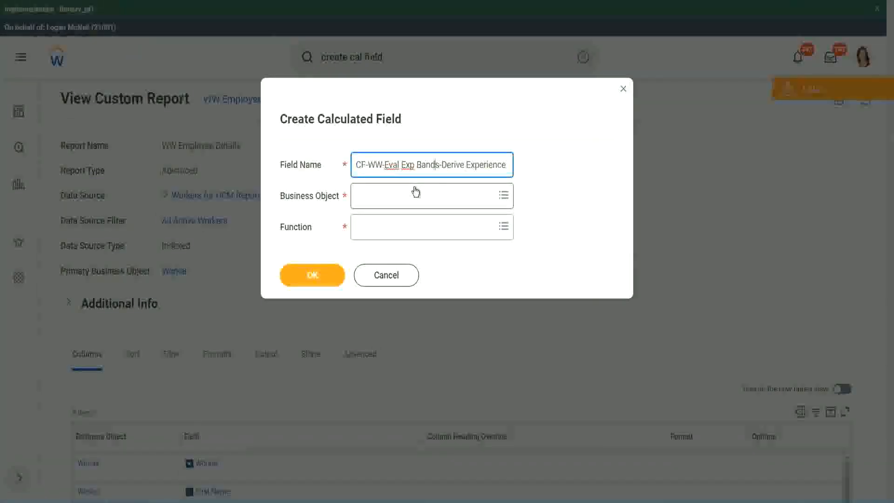
{"action": "key", "text": "Right"}
{"action": "key", "text": "Right"}
{"action": "key", "text": "Right"}
{"action": "key", "text": "Right"}
{"action": "key", "text": "Right"}
{"action": "key", "text": "Right"}
{"action": "key", "text": "Right"}
{"action": "key", "text": "Right"}
{"action": "key", "text": "Right"}
{"action": "key", "text": "Right"}
{"action": "key", "text": "Right"}
{"action": "key", "text": "Right"}
{"action": "key", "text": "Right"}
{"action": "key", "text": "Right"}
{"action": "key", "text": "Right"}
{"action": "key", "text": "Right"}
{"action": "key", "text": "Right"}
{"action": "key", "text": "Right"}
{"action": "key", "text": "Right"}
{"action": "key", "text": "Right"}
{"action": "key", "text": "Right"}
{"action": "key", "text": "Right"}
{"action": "key", "text": "Right"}
{"action": "key", "text": "Right"}
{"action": "key", "text": "Right"}
{"action": "key", "text": "Right"}
{"action": "key", "text": "Right"}
{"action": "key", "text": "Right"}
{"action": "key", "text": "Right"}
{"action": "key", "text": "Right"}
{"action": "key", "text": "Right"}
{"action": "key", "text": "Right"}
{"action": "key", "text": "Right"}
{"action": "key", "text": "Right"}
{"action": "key", "text": "Right"}
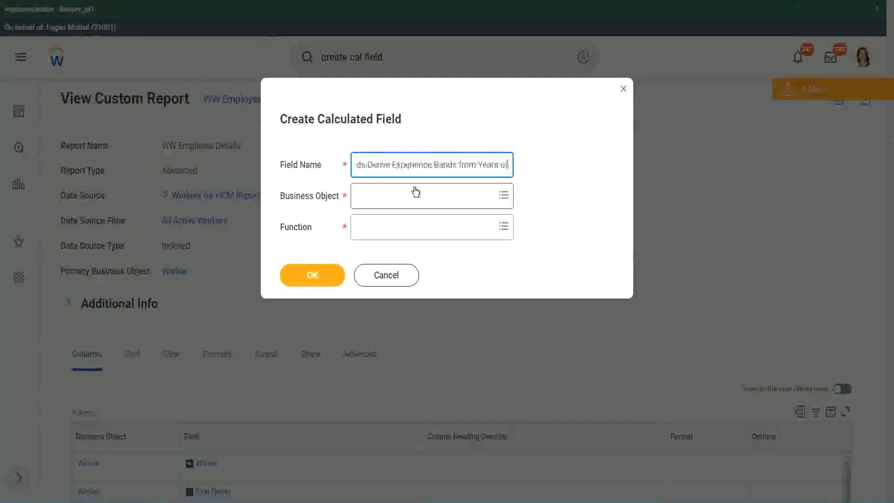
{"action": "key", "text": "Left"}
{"action": "key", "text": "Left"}
{"action": "key", "text": "Left"}
{"action": "key", "text": "Left"}
{"action": "key", "text": "Left"}
{"action": "key", "text": "Left"}
{"action": "key", "text": "Left"}
{"action": "key", "text": "Left"}
{"action": "key", "text": "Left"}
{"action": "key", "text": "Left"}
{"action": "key", "text": "Left"}
{"action": "key", "text": "Left"}
{"action": "key", "text": "Left"}
{"action": "key", "text": "Left"}
{"action": "key", "text": "Left"}
{"action": "key", "text": "Left"}
{"action": "key", "text": "Left"}
{"action": "key", "text": "Left"}
{"action": "key", "text": "Left"}
{"action": "key", "text": "Left"}
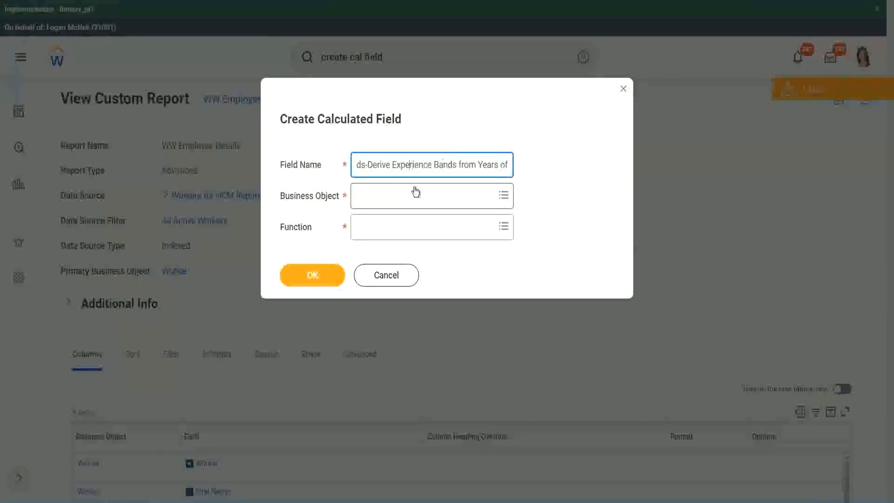
{"action": "key", "text": "Left"}
{"action": "key", "text": "Left"}
{"action": "key", "text": "shift+Left"}
{"action": "key", "text": "shift+Left"}
{"action": "key", "text": "shift+Left"}
{"action": "key", "text": "shift+Left"}
{"action": "key", "text": "shift+Left"}
{"action": "key", "text": "shift+Left"}
{"action": "type", "text": "Determine"}
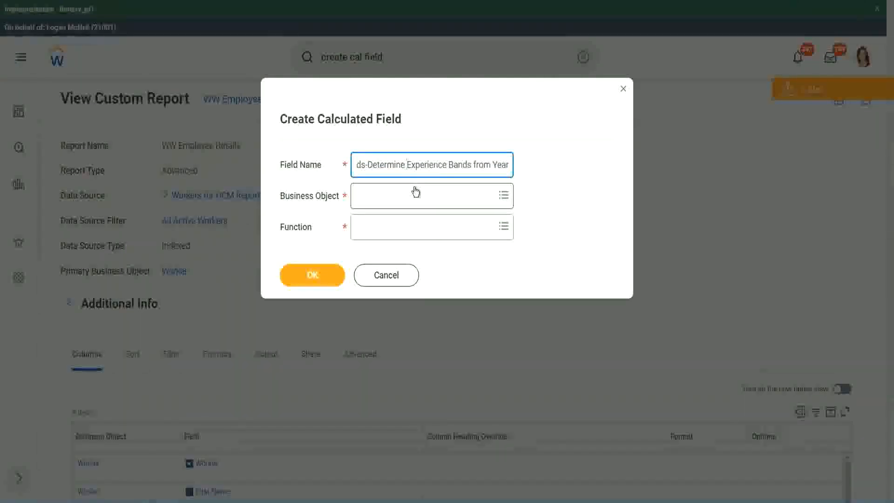
{"action": "key", "text": "End"}
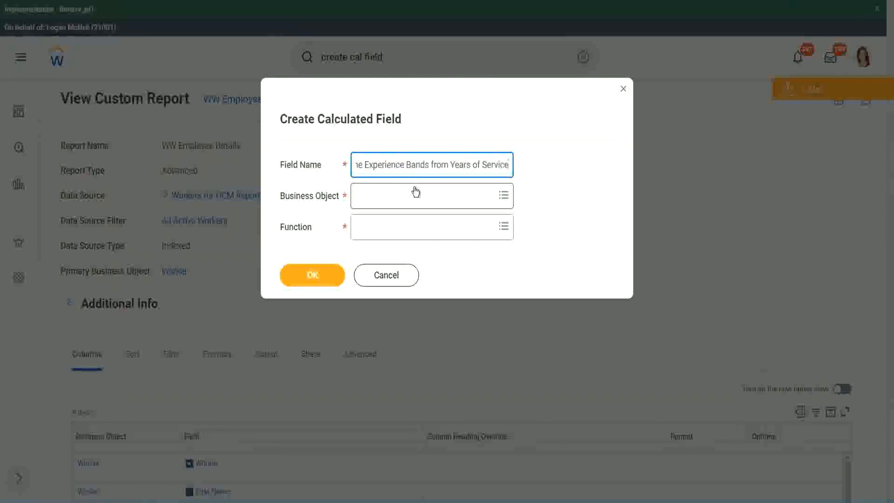
Set the calculated field's business object to Worker and its function to Evaluate Expression Band
{"action": "left_click", "coordinate": [398, 201]}
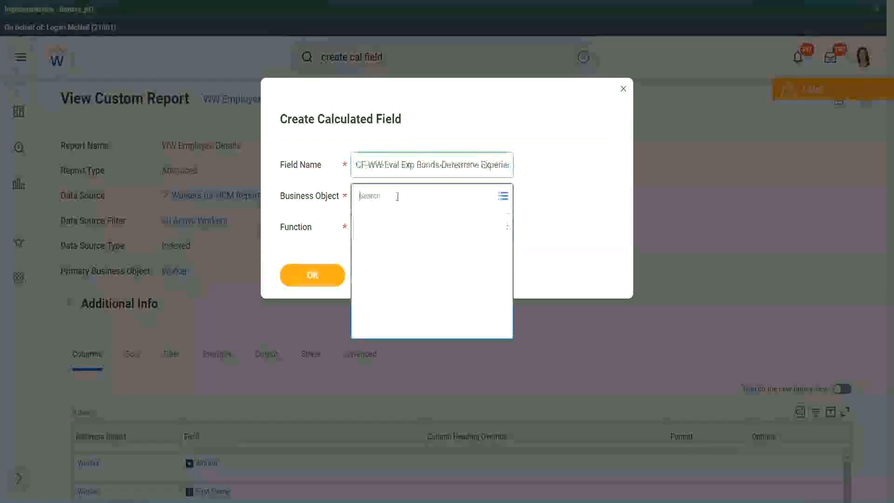
{"action": "type", "text": "work"}
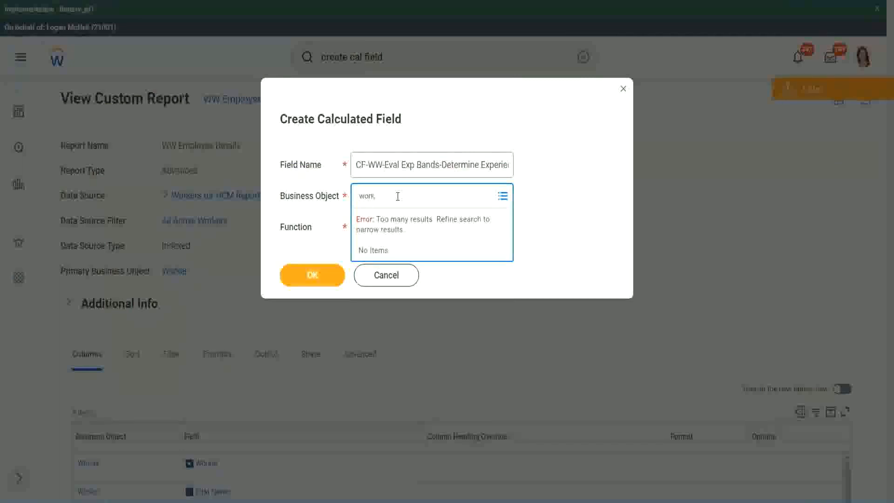
{"action": "type", "text": "er"}
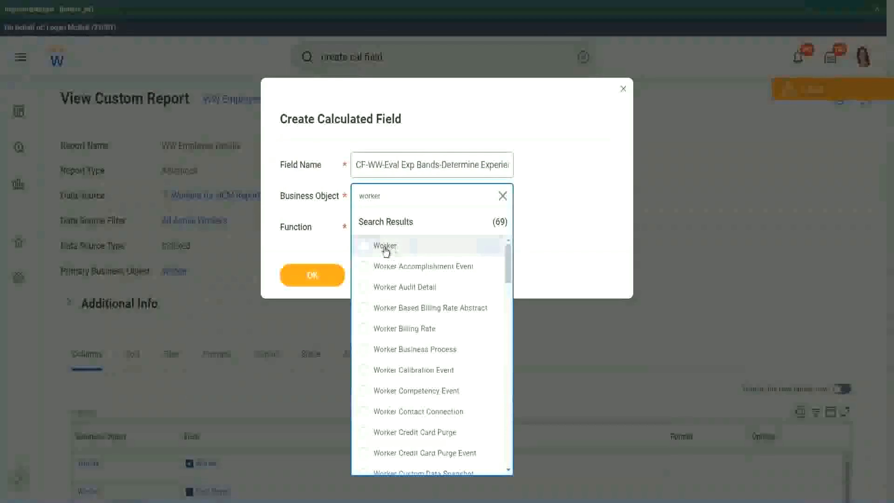
{"action": "left_click", "coordinate": [376, 244]}
{"action": "left_click", "coordinate": [378, 225]}
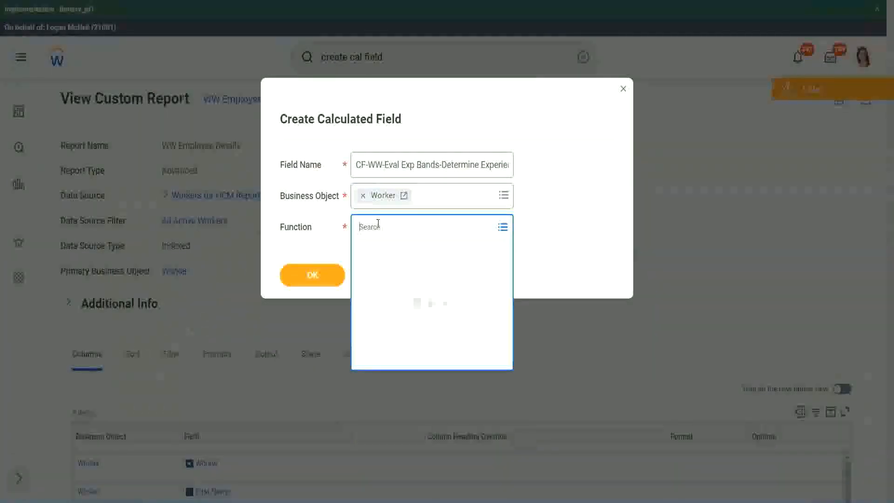
{"action": "type", "text": "eval exp"}
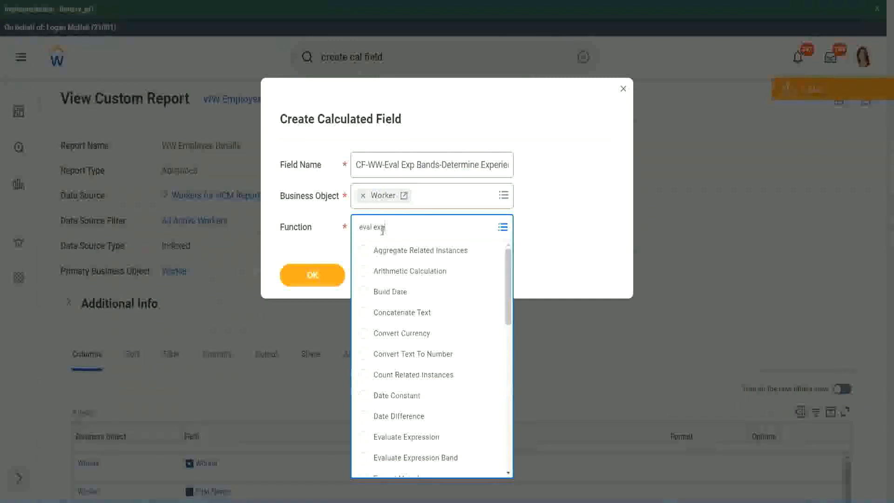
{"action": "key", "text": "Return"}
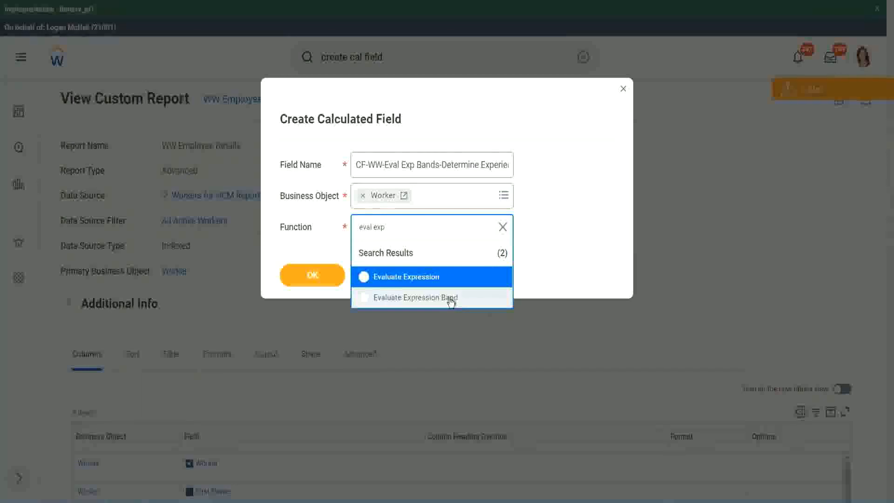
{"action": "left_click", "coordinate": [451, 298]}
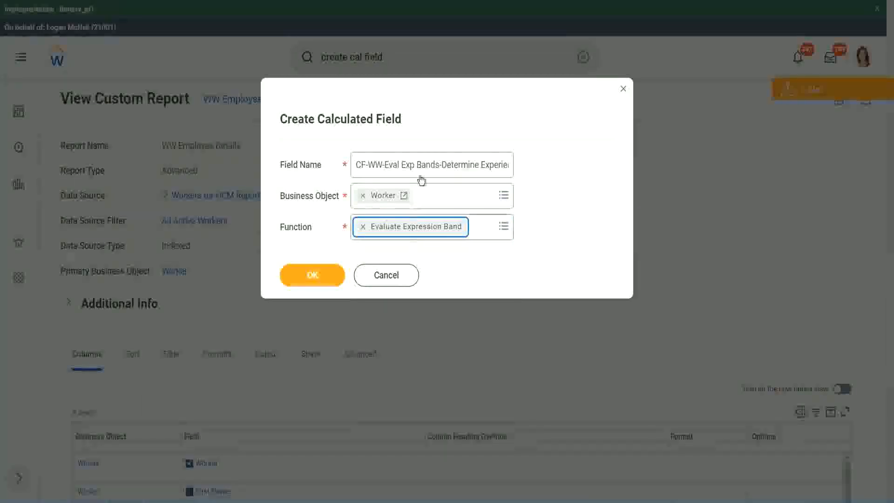
Shorten "Exp Bands" to "Exp Band" in the field name and confirm the initial setup of the calculated field
{"action": "left_click", "coordinate": [438, 164]}
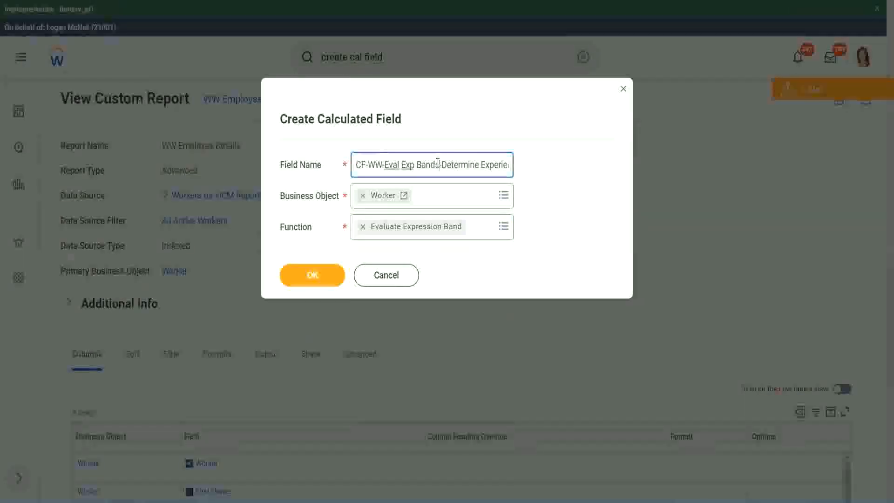
{"action": "key", "text": "BackSpace"}
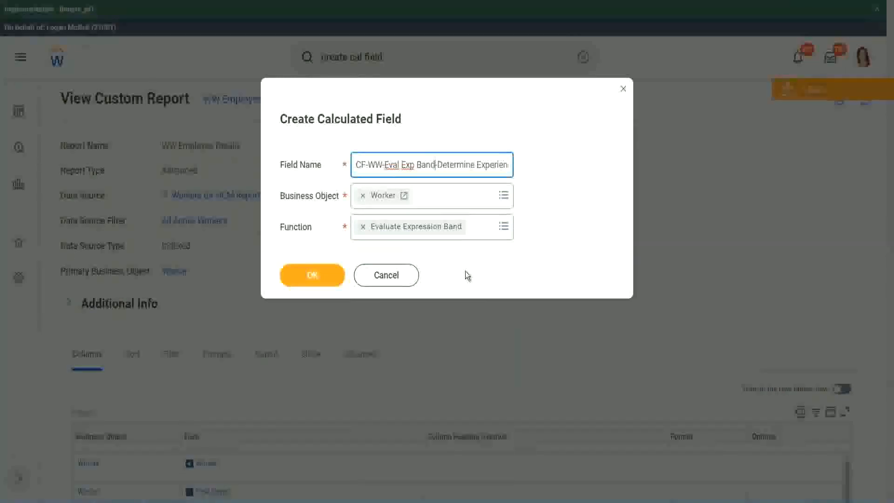
{"action": "left_click", "coordinate": [317, 277]}
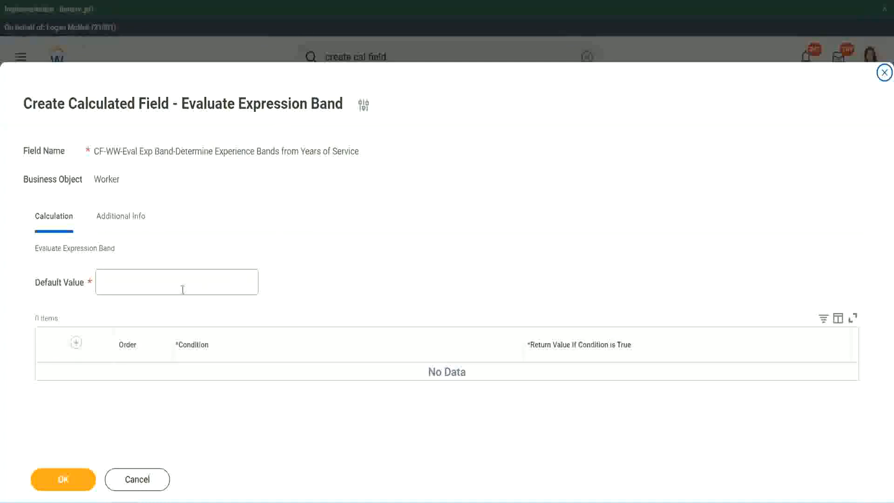
Set the default value to "-" and add the first condition row
{"action": "left_click", "coordinate": [129, 287]}
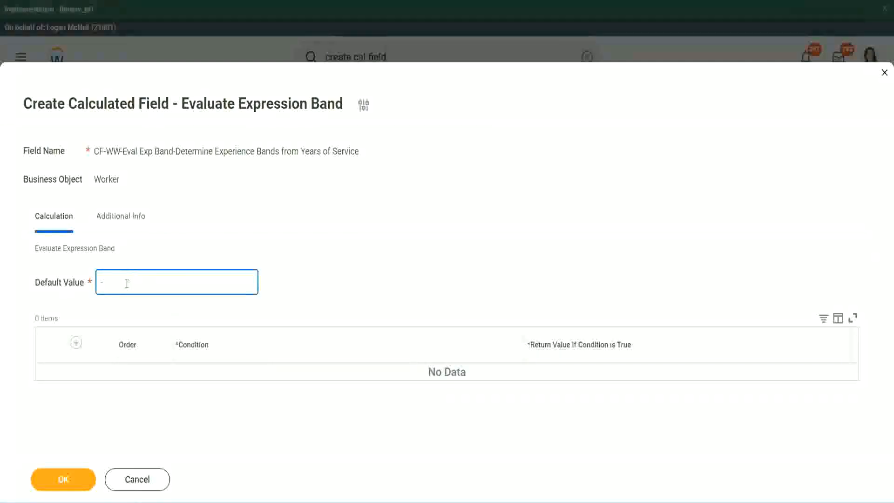
{"action": "left_click", "coordinate": [75, 342]}
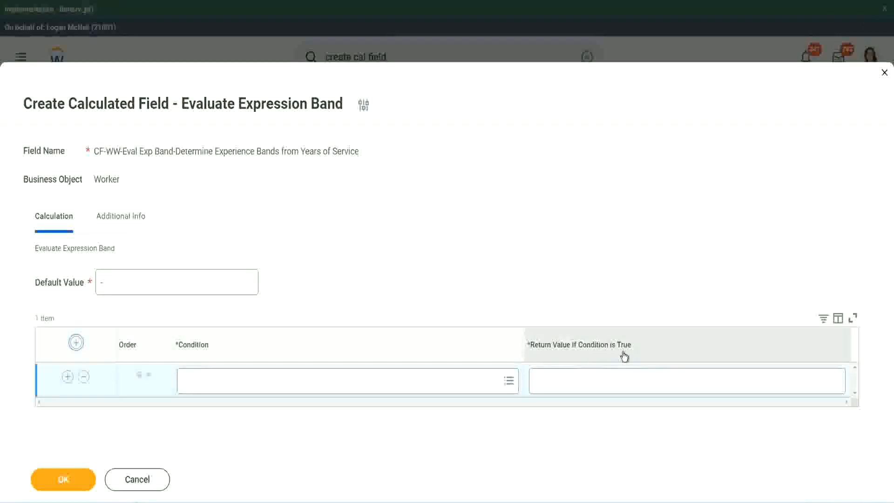
{"action": "left_click", "coordinate": [581, 380]}
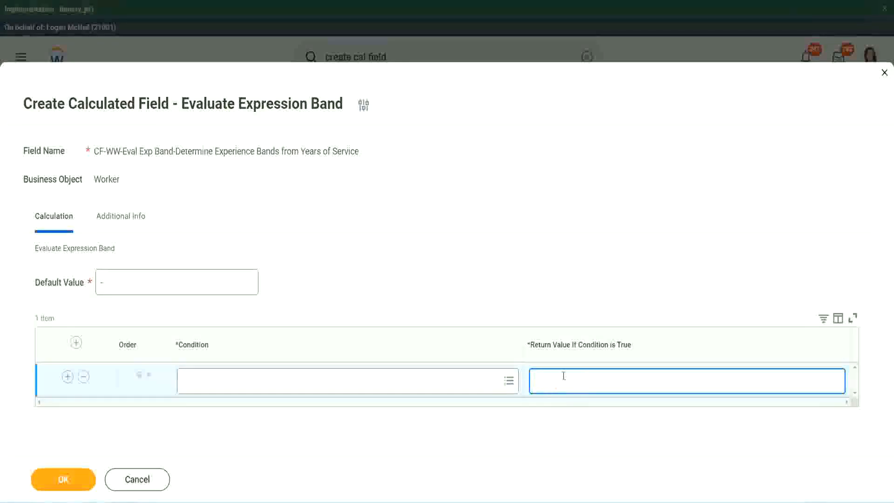
{"action": "type", "text": "adkadjaidjaijdiaj"}
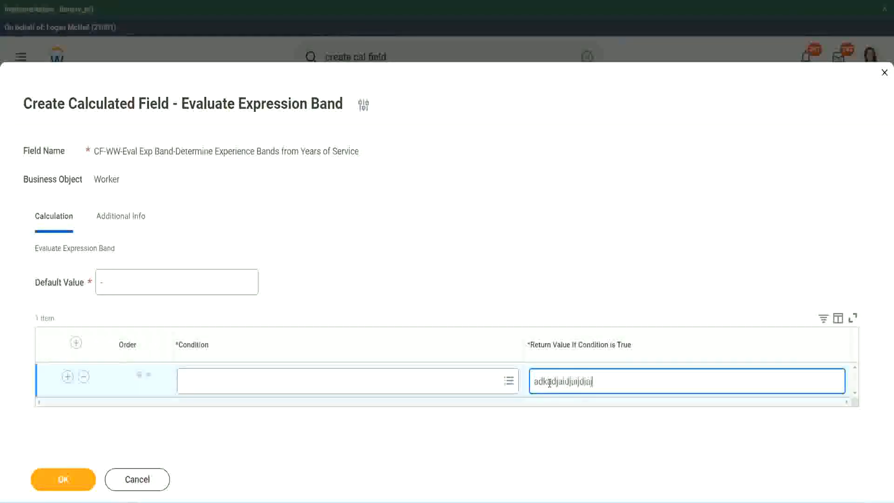
{"action": "key", "text": "BackSpace"}
{"action": "key", "text": "BackSpace"}
{"action": "key", "text": "BackSpace"}
{"action": "key", "text": "BackSpace"}
{"action": "key", "text": "BackSpace"}
{"action": "key", "text": "BackSpace"}
{"action": "key", "text": "BackSpace"}
{"action": "key", "text": "BackSpace"}
{"action": "key", "text": "BackSpace"}
{"action": "key", "text": "BackSpace"}
{"action": "key", "text": "BackSpace"}
{"action": "key", "text": "BackSpace"}
{"action": "key", "text": "BackSpace"}
{"action": "key", "text": "BackSpace"}
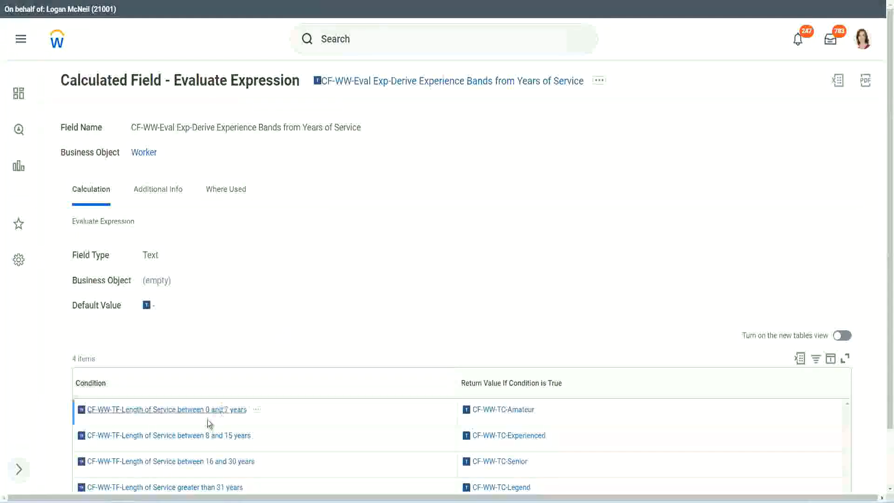
Copy CF-WW-TF-Length of Service between 0 and 7 years from the existing field into the first row's condition, with return value Amateur
{"action": "right_click", "coordinate": [206, 418]}
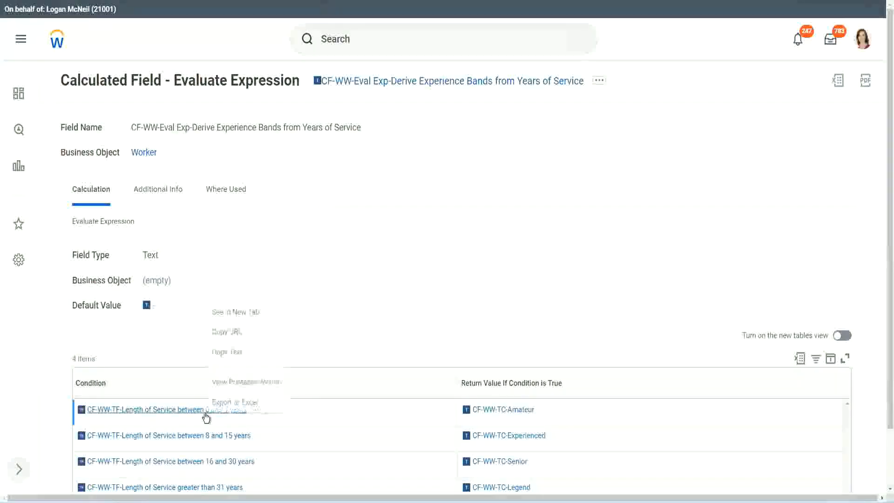
{"action": "left_click", "coordinate": [242, 352]}
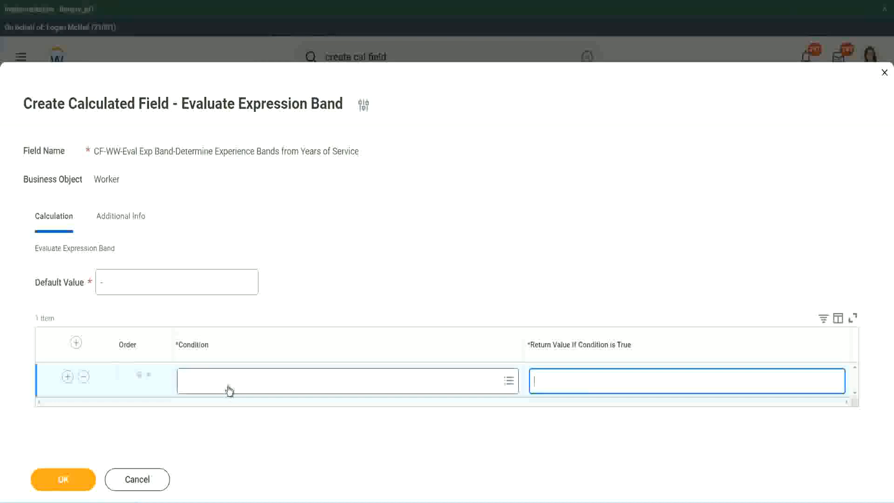
{"action": "left_click", "coordinate": [226, 385]}
{"action": "key", "text": "ctrl+v"}
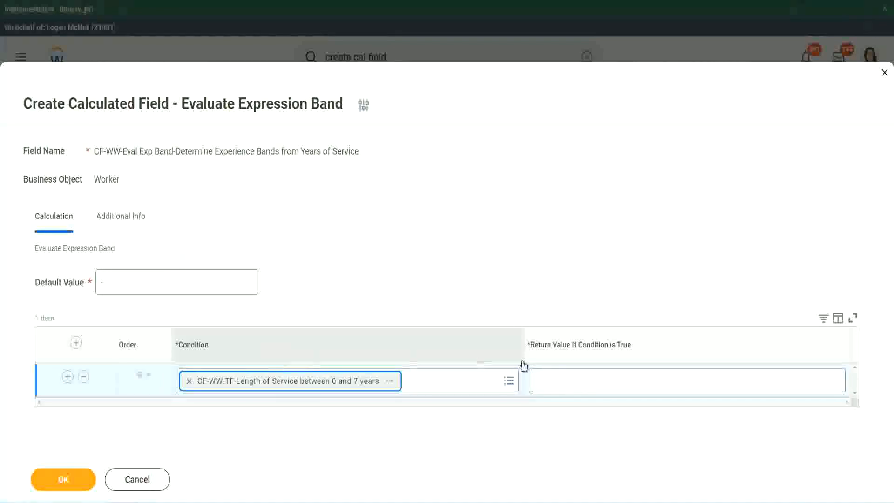
{"action": "left_click", "coordinate": [565, 373]}
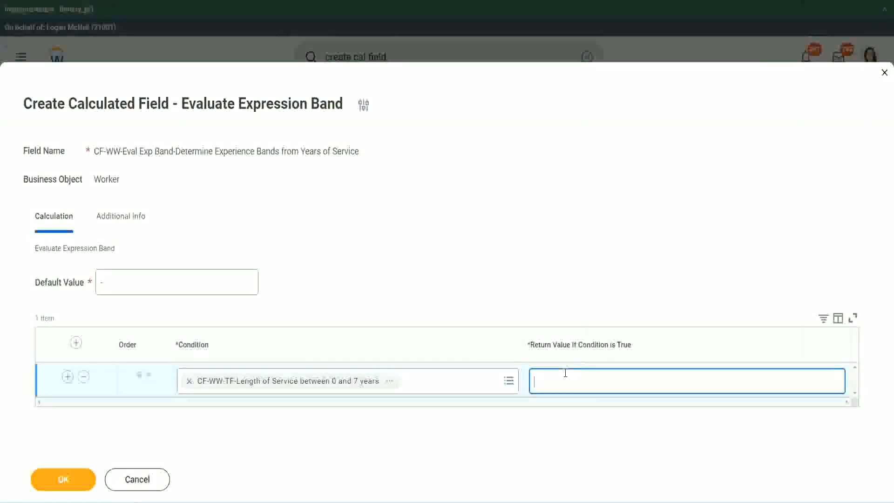
{"action": "type", "text": "Amateur"}
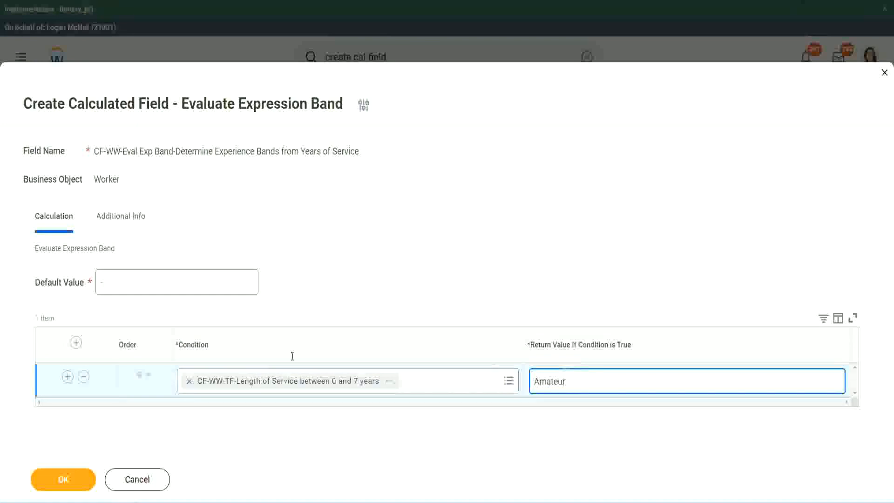
Add three empty condition rows below the Amateur row
{"action": "left_click", "coordinate": [68, 377]}
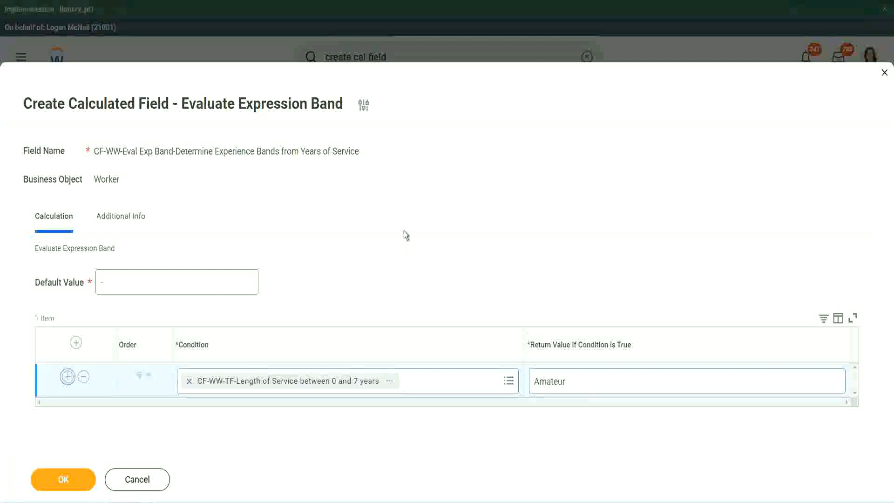
{"action": "left_click", "coordinate": [67, 410]}
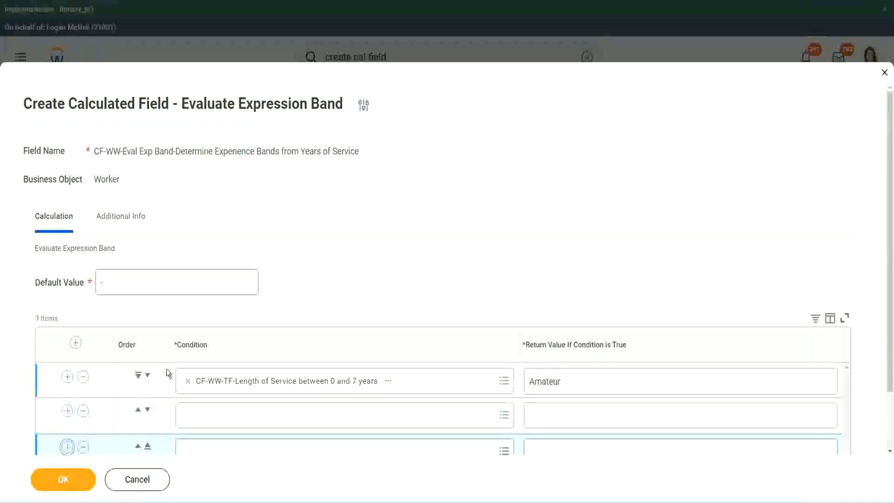
{"action": "scroll", "coordinate": [166, 368], "scroll_direction": "down", "scroll_amount": 2}
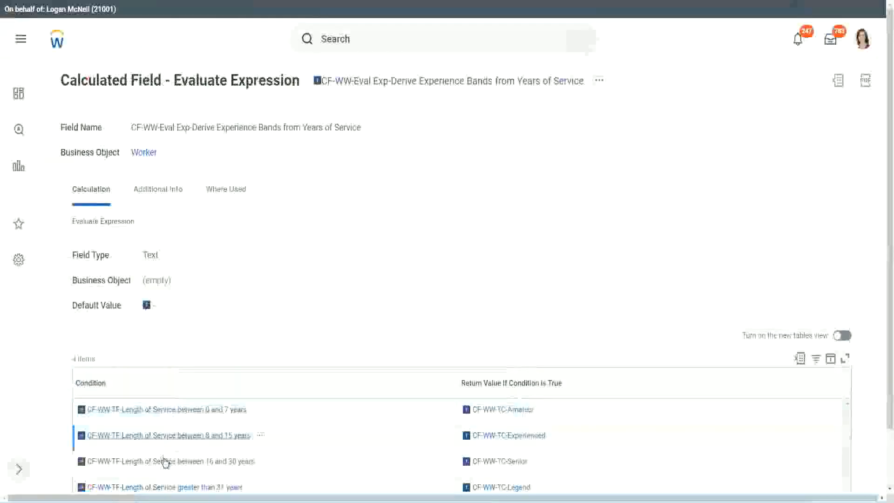
Copy CF-WW-TF-Length of Service between 16 and 30 years from the existing field into the second row's condition and move that row down one place
{"action": "right_click", "coordinate": [165, 461]}
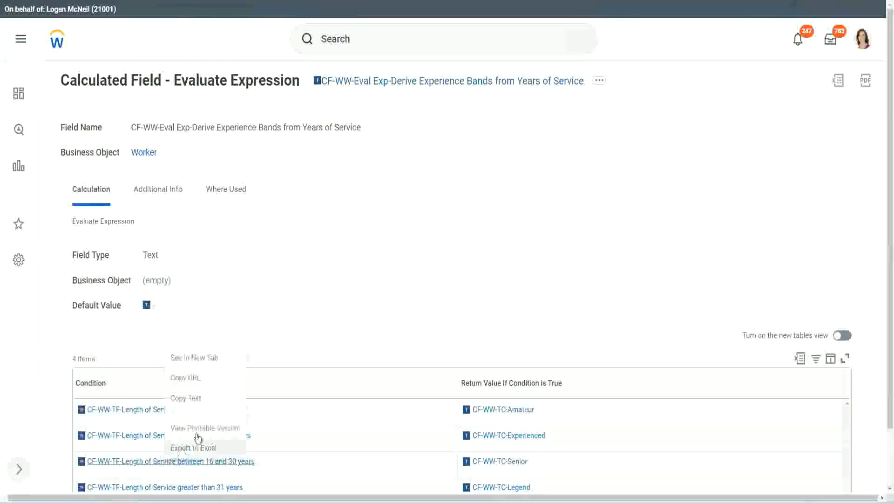
{"action": "left_click", "coordinate": [203, 399]}
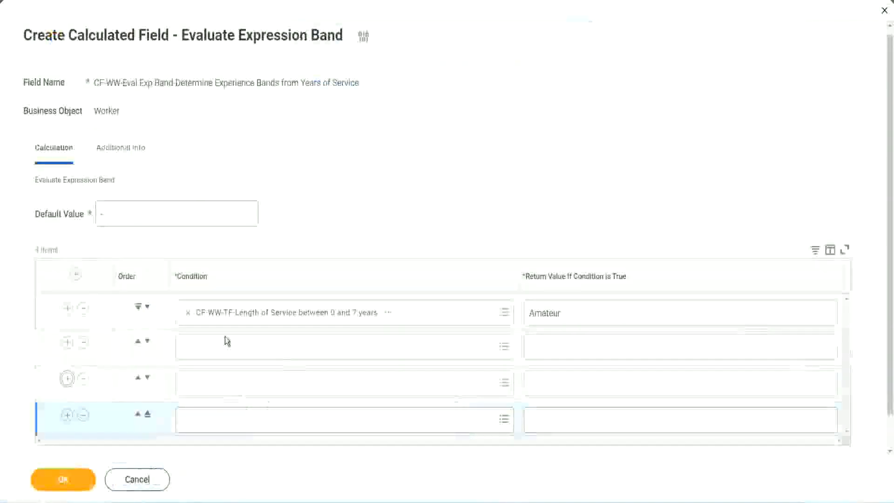
{"action": "left_click", "coordinate": [226, 345]}
{"action": "type", "text": "CF-WW-TF-Length of Service between 16 and 30 years"}
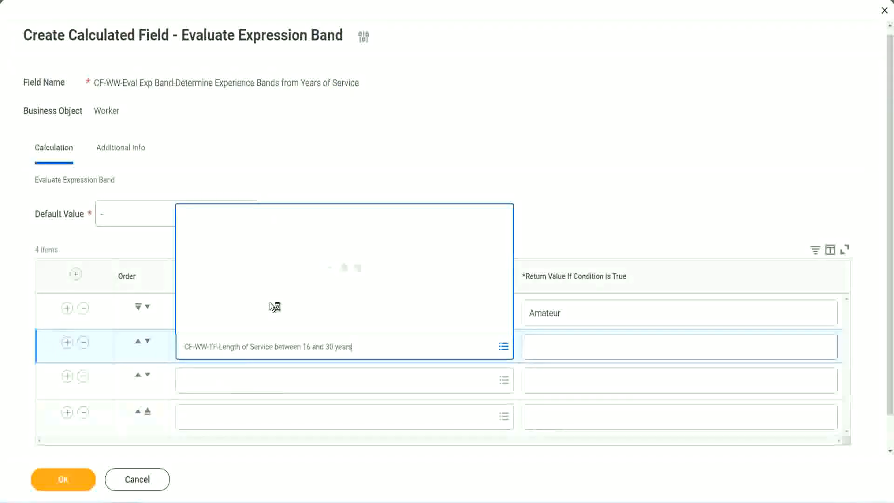
{"action": "left_click", "coordinate": [147, 341]}
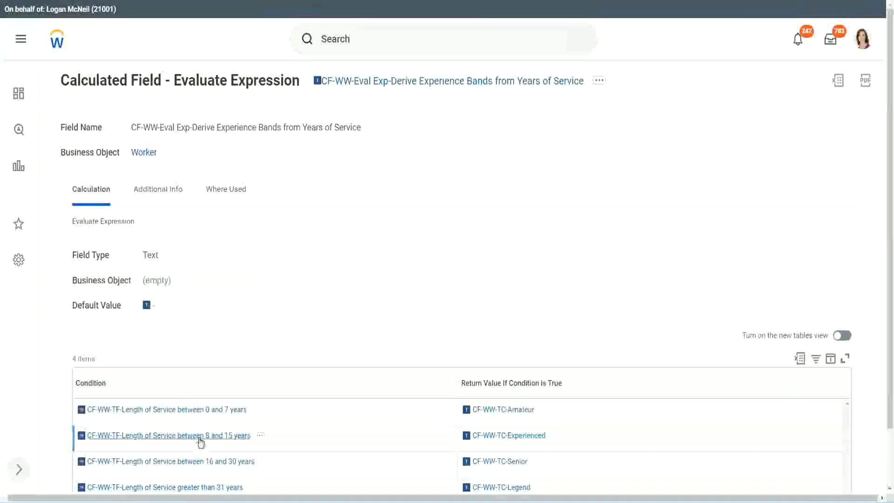
Copy CF-WW-TF-Length of Service between 8 and 15 years from the existing field into the empty second row's condition
{"action": "right_click", "coordinate": [200, 442]}
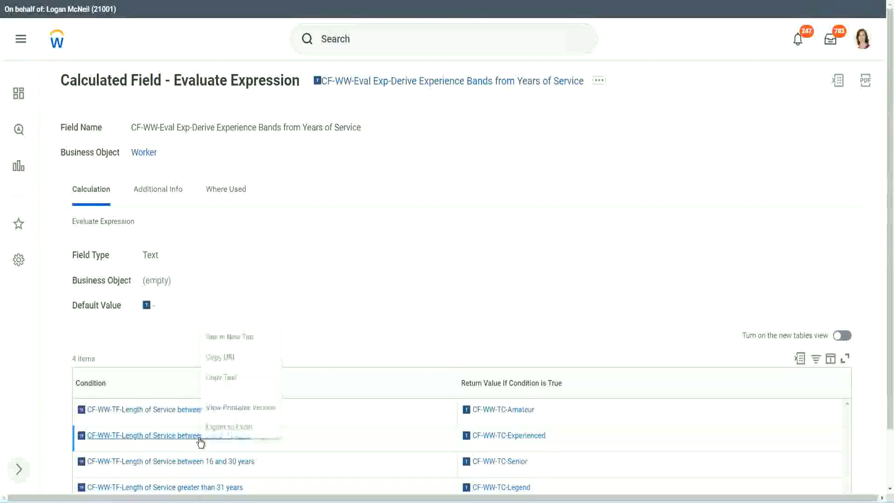
{"action": "left_click", "coordinate": [228, 377]}
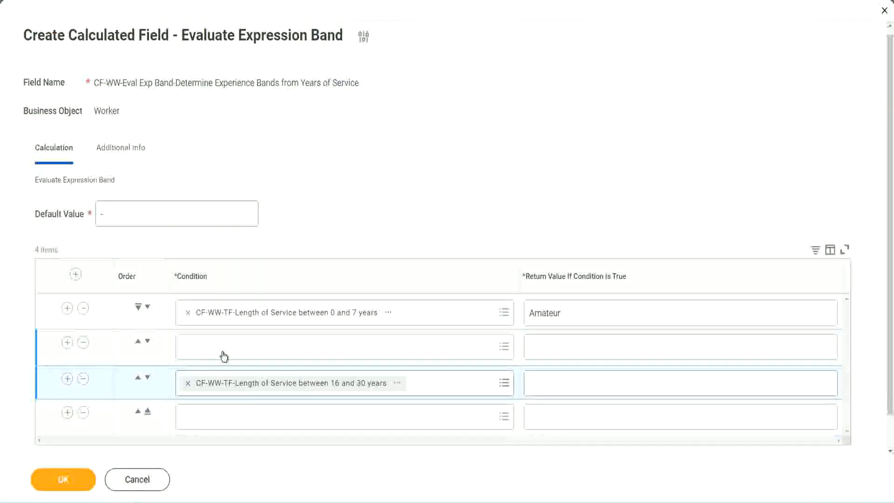
{"action": "left_click", "coordinate": [223, 356]}
{"action": "key", "text": "ctrl+v"}
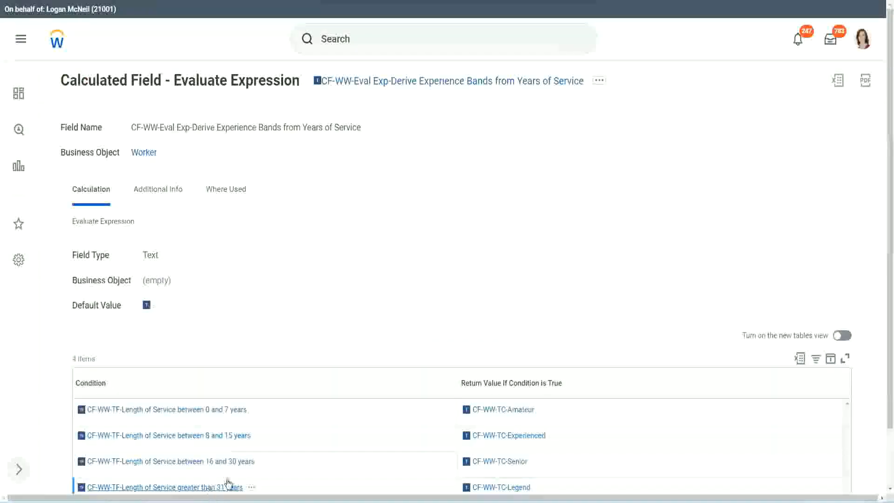
Copy CF-WW-TF-Length of Service greater than 31 years from the existing field into the last row's condition
{"action": "right_click", "coordinate": [228, 484]}
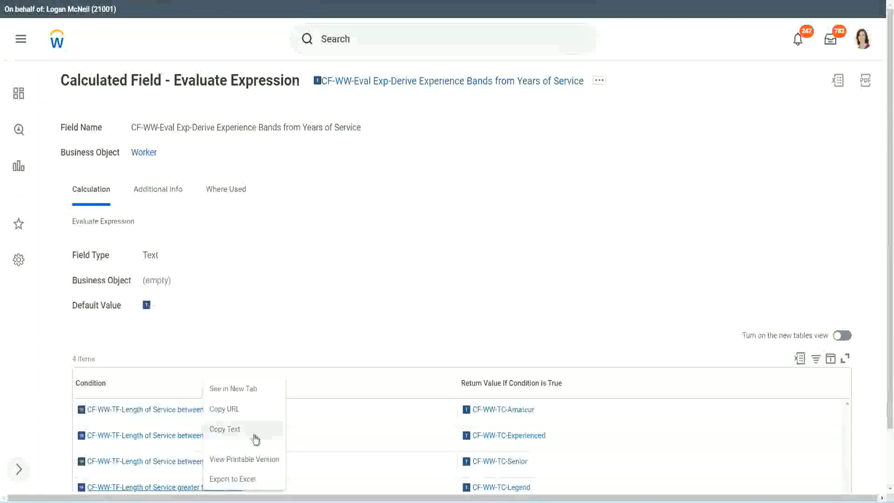
{"action": "left_click", "coordinate": [256, 430]}
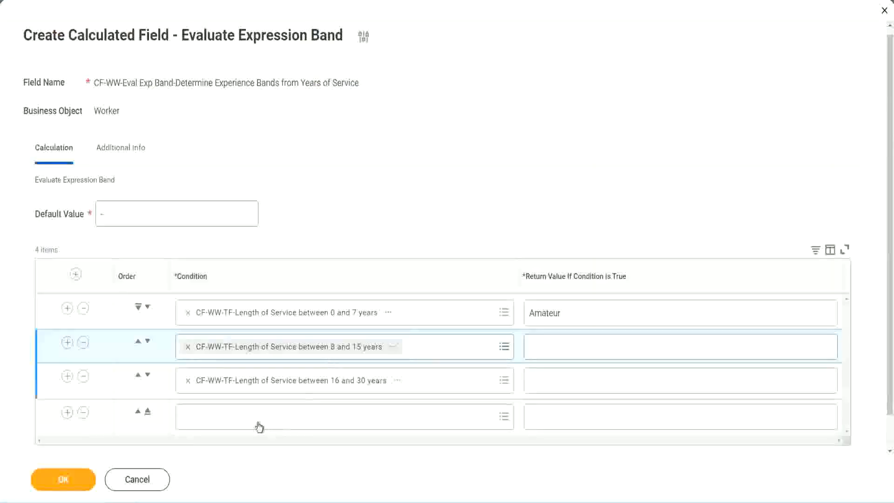
{"action": "left_click", "coordinate": [259, 416]}
{"action": "key", "text": "ctrl+v"}
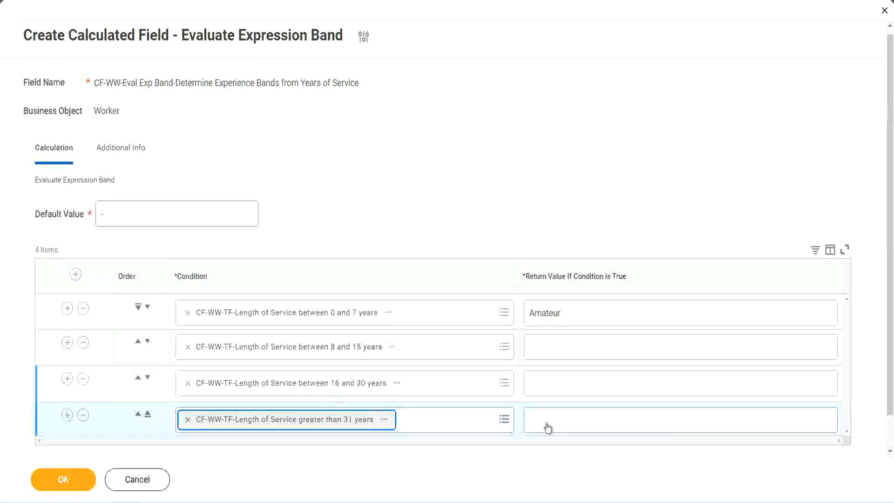
Set the return values to Legend for over 31 years, Senior for 16 to 30 and Experienced for 8 to 15, and save the field
{"action": "left_click", "coordinate": [585, 419]}
{"action": "type", "text": "Le"}
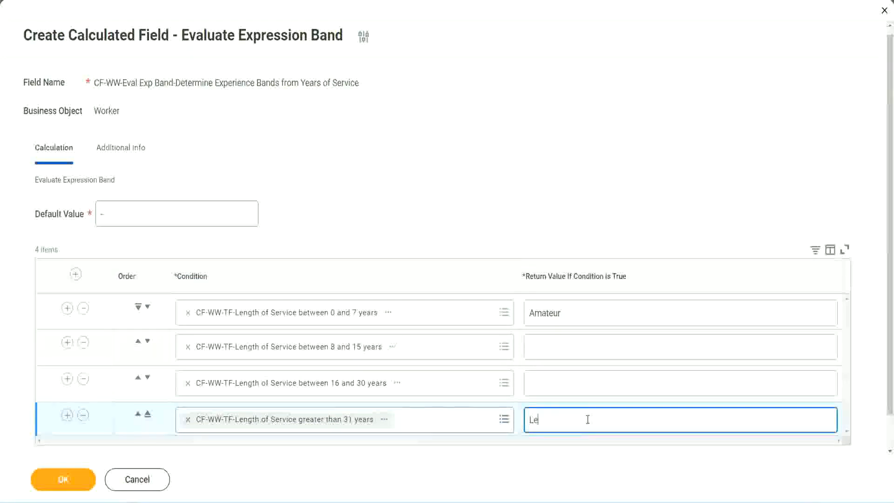
{"action": "type", "text": "gend"}
{"action": "left_click", "coordinate": [549, 381]}
{"action": "type", "text": "S"}
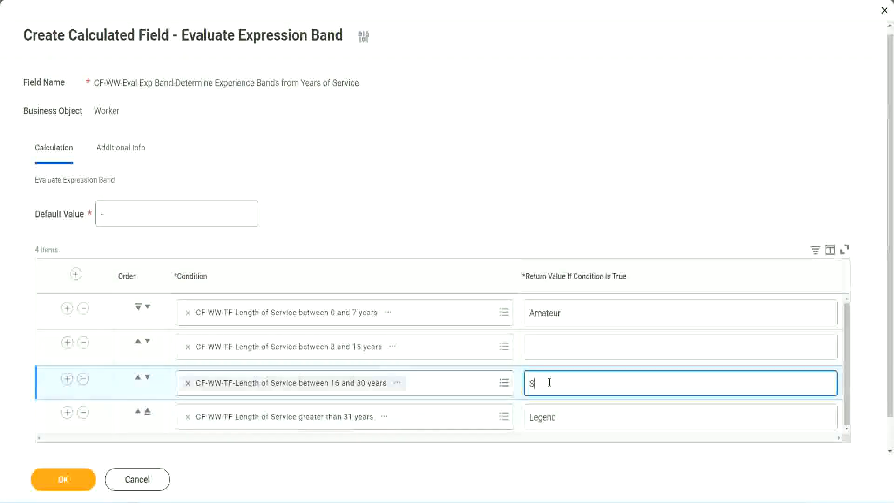
{"action": "type", "text": "enior"}
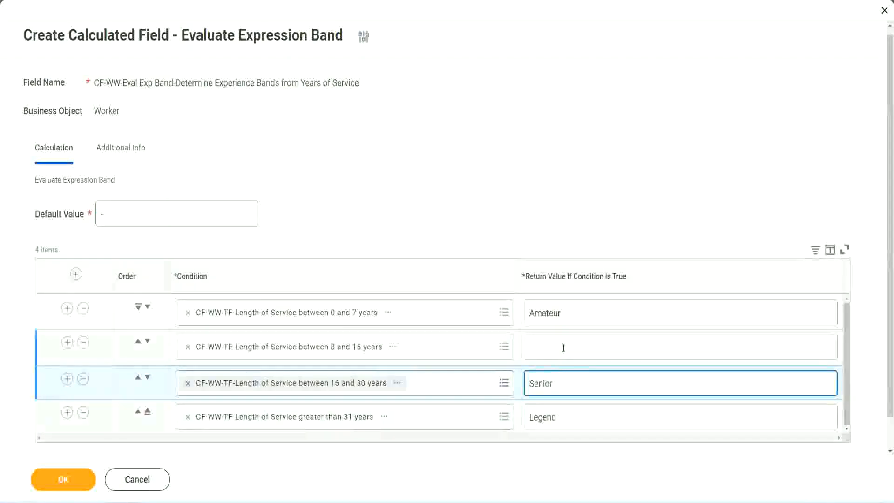
{"action": "left_click", "coordinate": [563, 348]}
{"action": "type", "text": "Ex"}
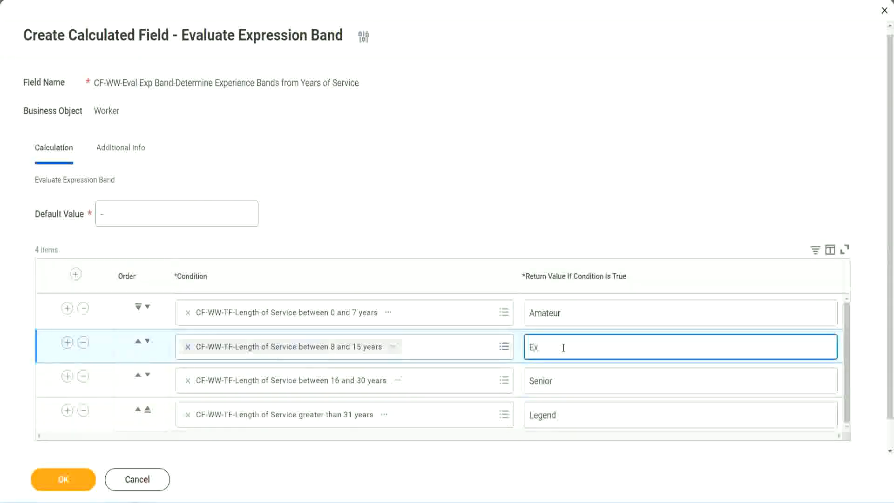
{"action": "type", "text": "perienced"}
{"action": "left_click", "coordinate": [79, 481]}
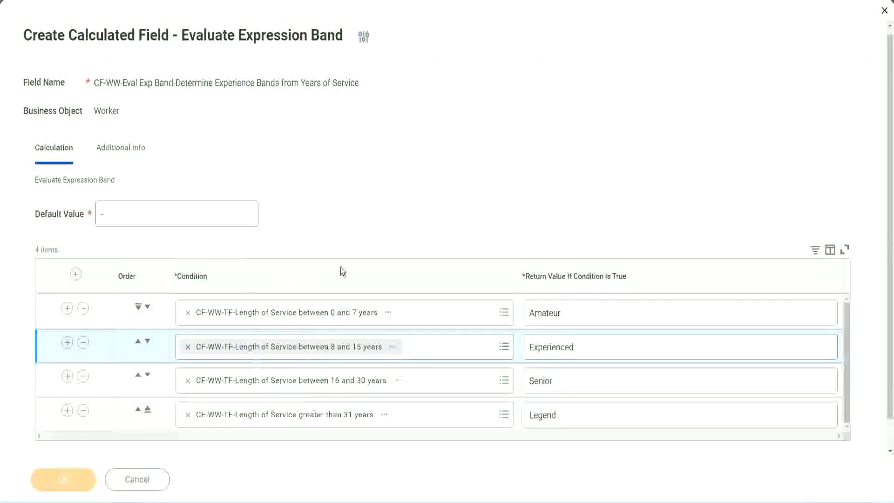
Check the return value assigned to each length-of-service condition in the saved calculated field
{"action": "scroll", "coordinate": [305, 284], "scroll_direction": "down", "scroll_amount": 3}
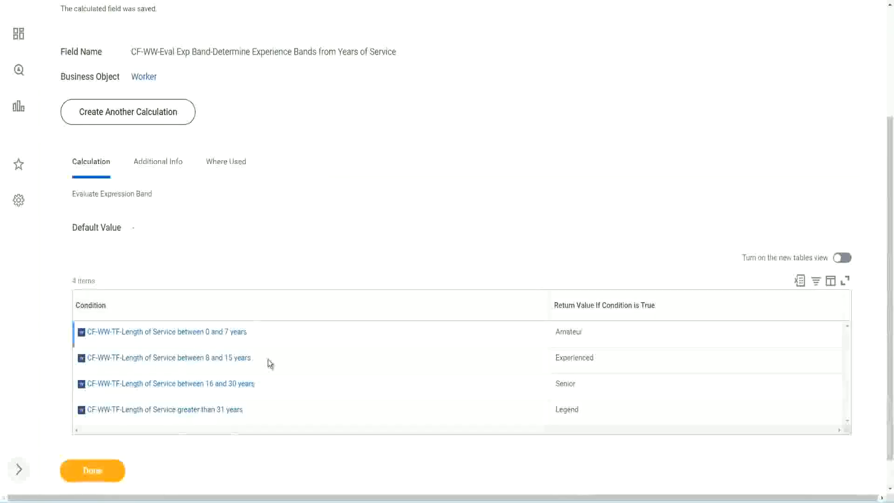
{"action": "double_click", "coordinate": [573, 331]}
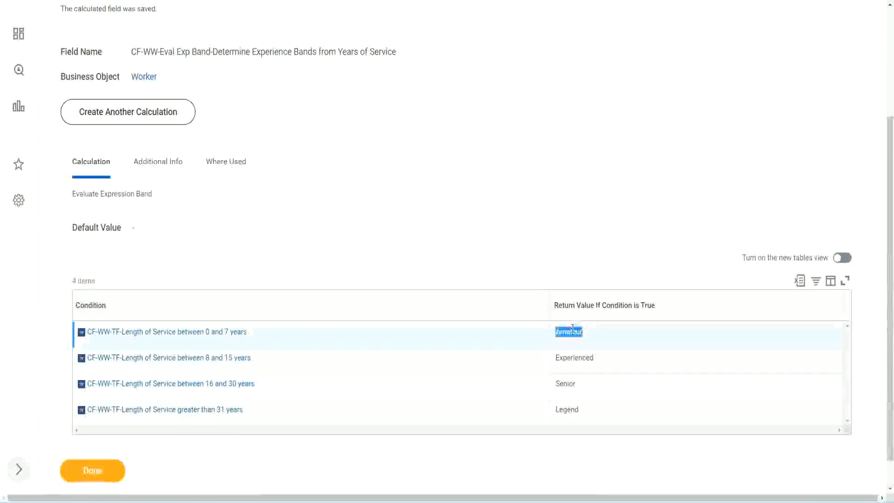
{"action": "double_click", "coordinate": [566, 357]}
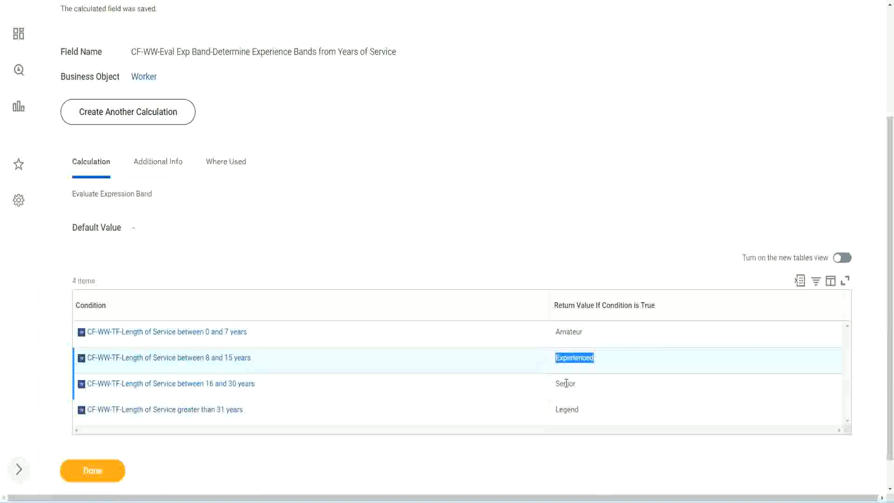
{"action": "double_click", "coordinate": [566, 383]}
{"action": "left_click", "coordinate": [569, 409]}
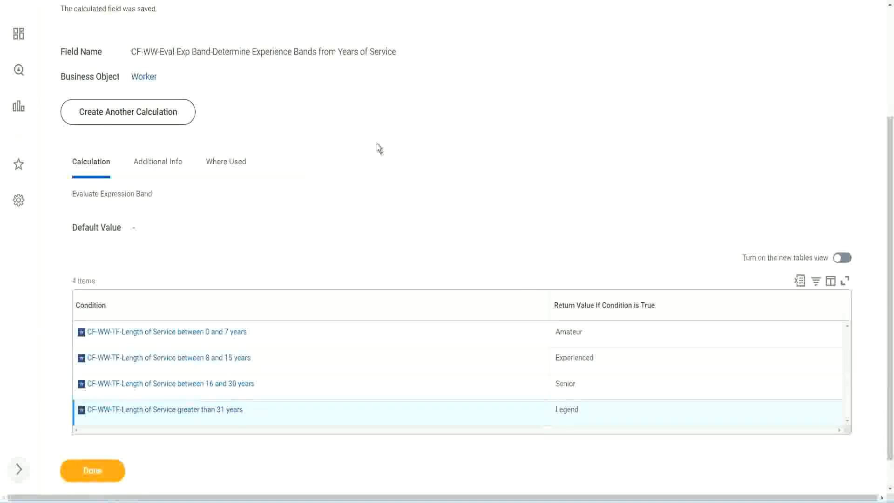
Copy the name of the saved Evaluate Expression Band calculated field
{"action": "scroll", "coordinate": [378, 148], "scroll_direction": "up", "scroll_amount": 3}
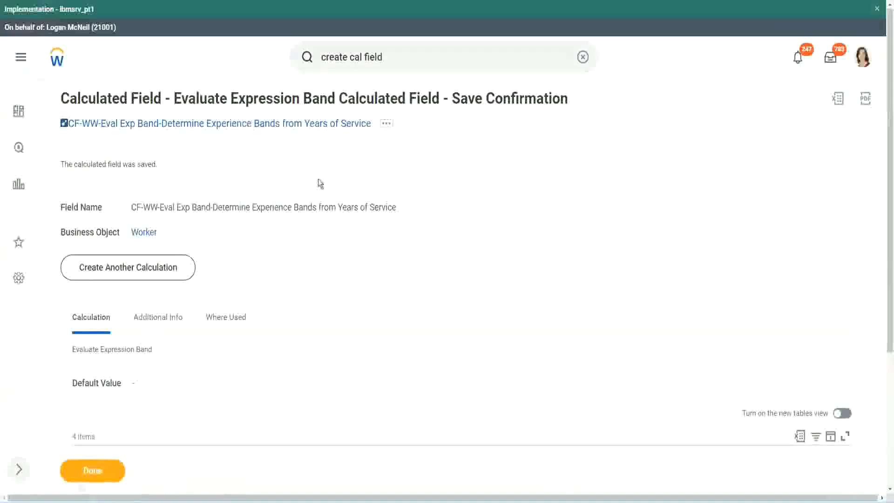
{"action": "right_click", "coordinate": [292, 124]}
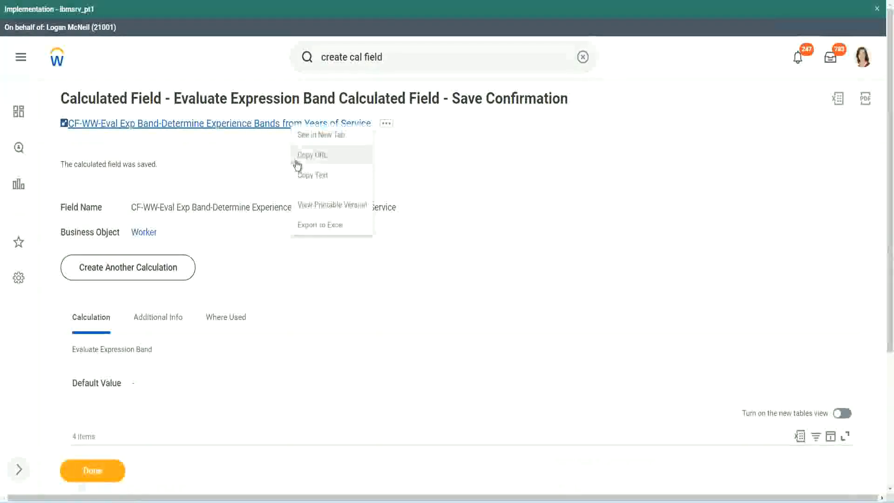
{"action": "left_click", "coordinate": [309, 177]}
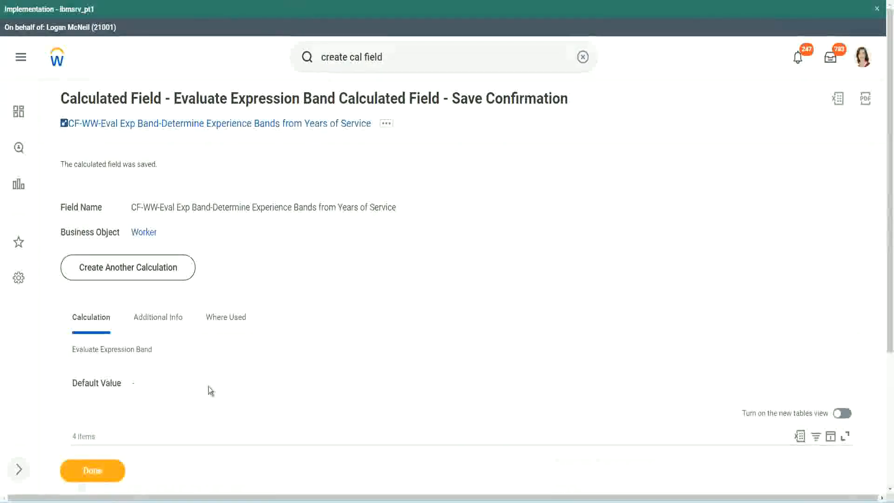
Examine the saved field's default value and conditions, switching back to Workday from the Calculated Fields - Functions slide
{"action": "scroll", "coordinate": [295, 361], "scroll_direction": "down", "scroll_amount": 3}
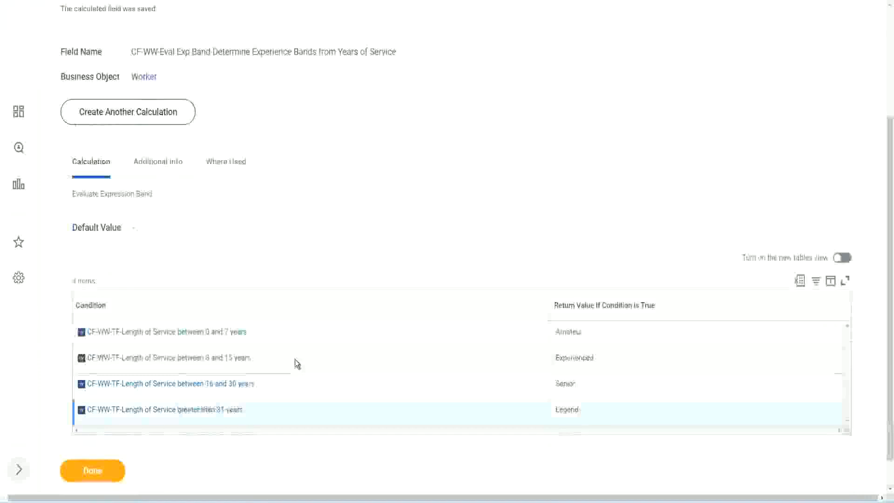
{"action": "scroll", "coordinate": [294, 359], "scroll_direction": "down", "scroll_amount": 1}
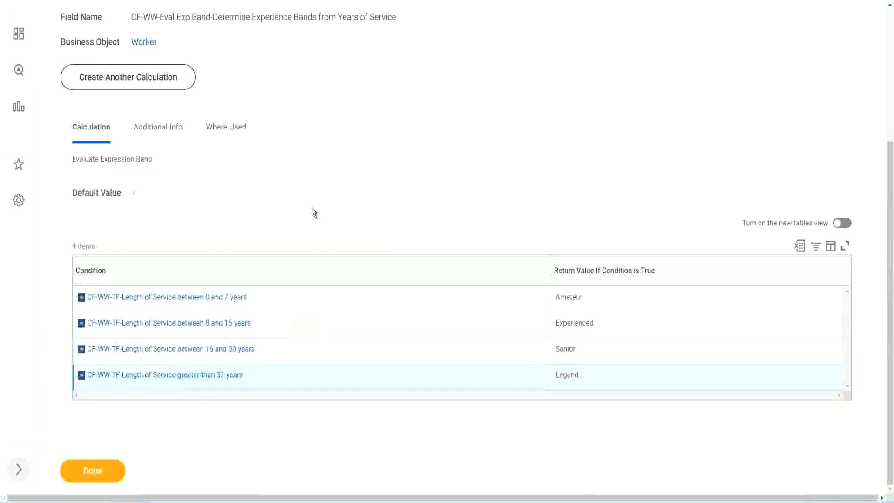
{"action": "scroll", "coordinate": [312, 209], "scroll_direction": "up", "scroll_amount": 2}
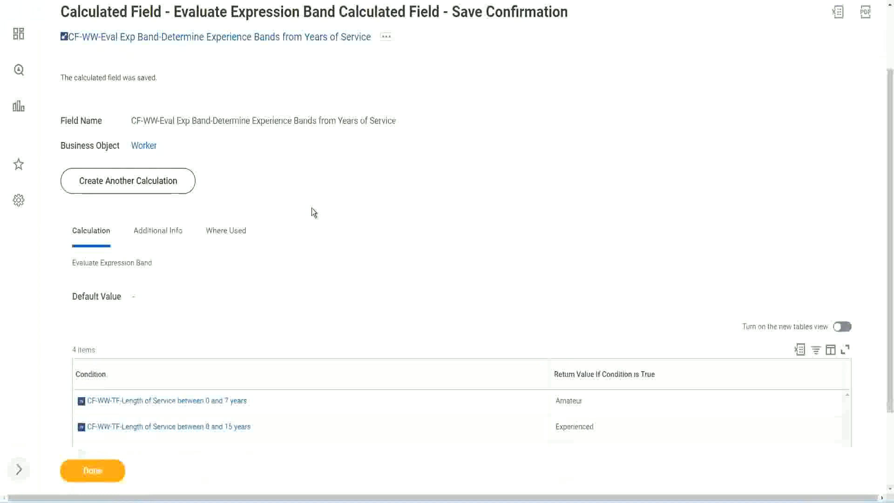
{"action": "scroll", "coordinate": [311, 213], "scroll_direction": "down", "scroll_amount": 2}
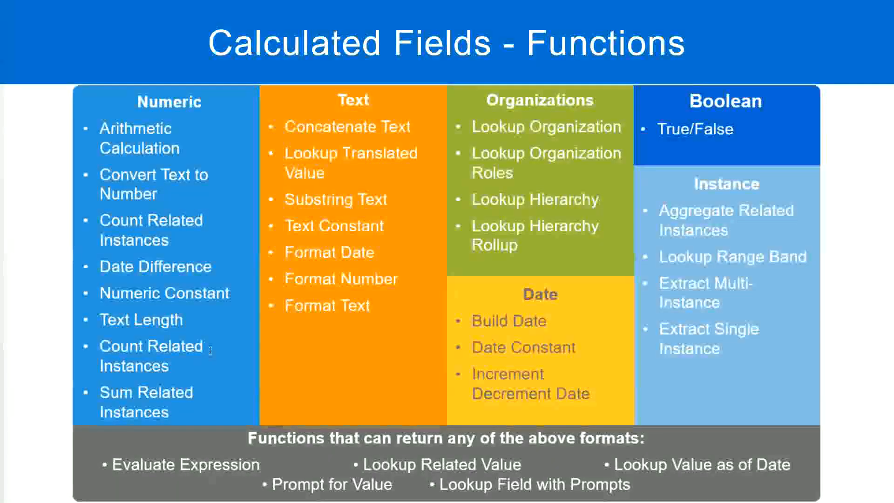
{"action": "key", "text": "alt+Tab"}
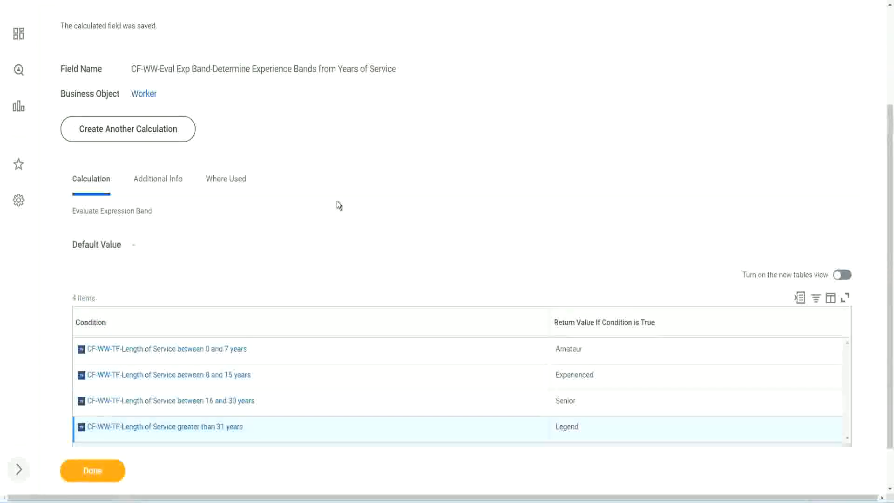
{"action": "scroll", "coordinate": [337, 200], "scroll_direction": "up", "scroll_amount": 3}
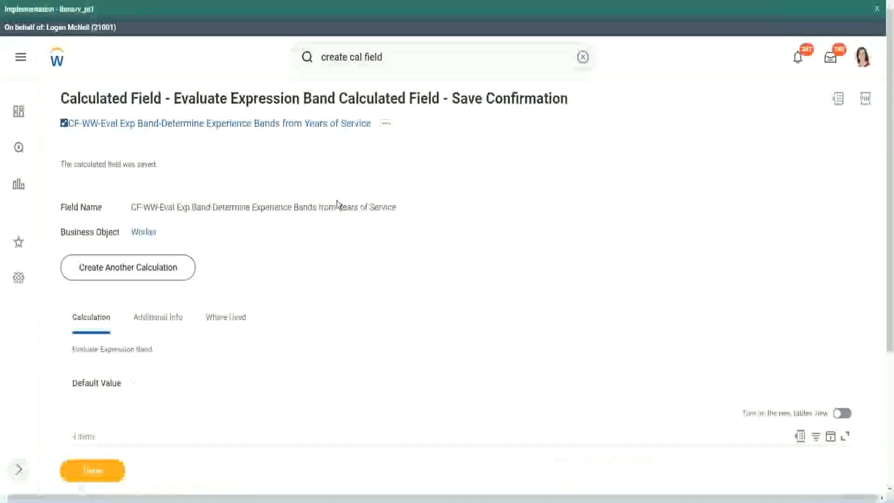
{"action": "scroll", "coordinate": [335, 202], "scroll_direction": "down", "scroll_amount": 4}
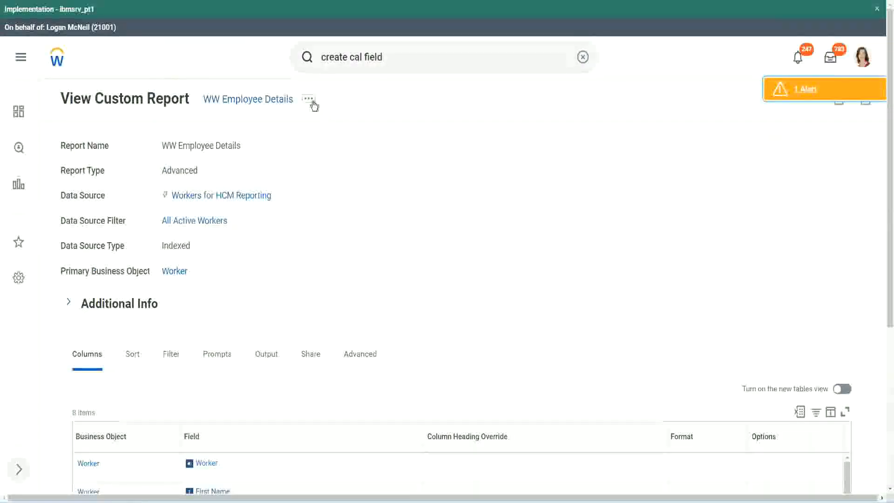
Open the WW Employee Details custom report for editing
{"action": "left_click", "coordinate": [309, 99]}
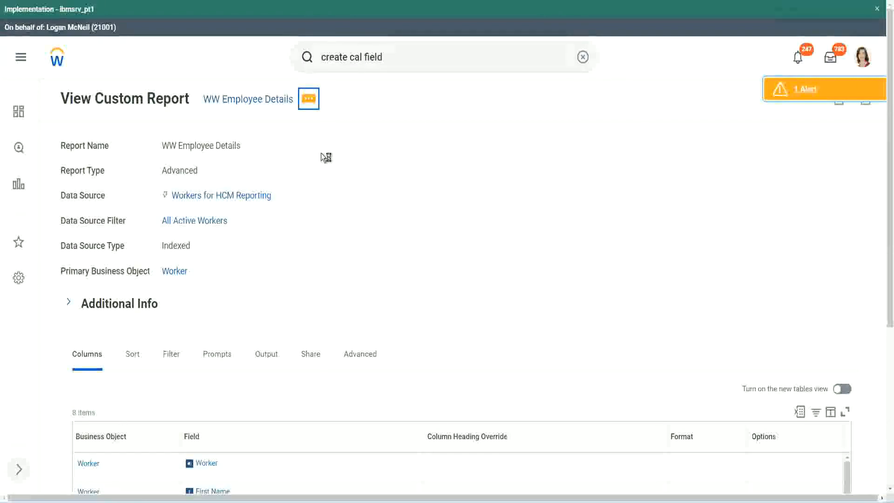
{"action": "mouse_move", "coordinate": [361, 150]}
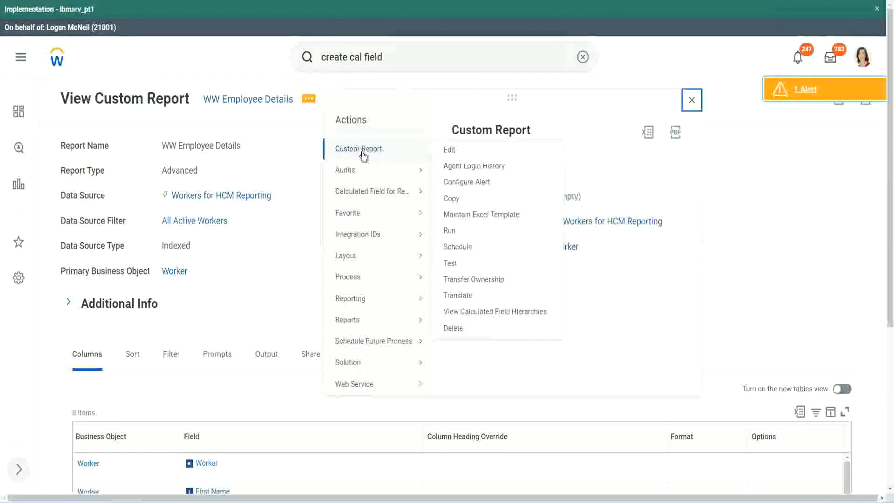
{"action": "left_click", "coordinate": [450, 150]}
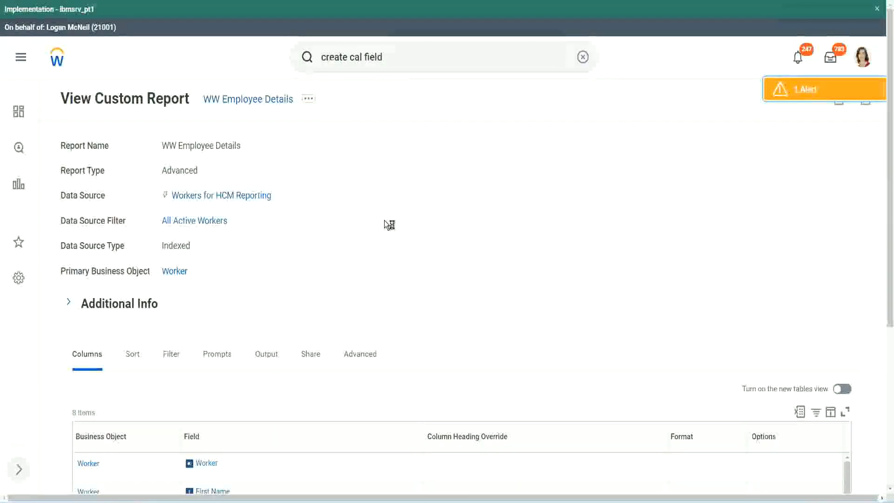
{"action": "scroll", "coordinate": [384, 219], "scroll_direction": "down", "scroll_amount": 1}
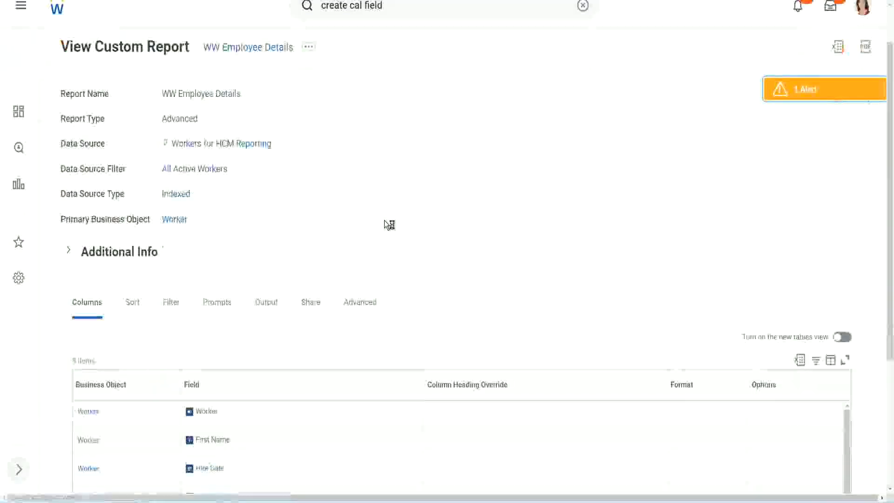
{"action": "scroll", "coordinate": [384, 219], "scroll_direction": "down", "scroll_amount": 3}
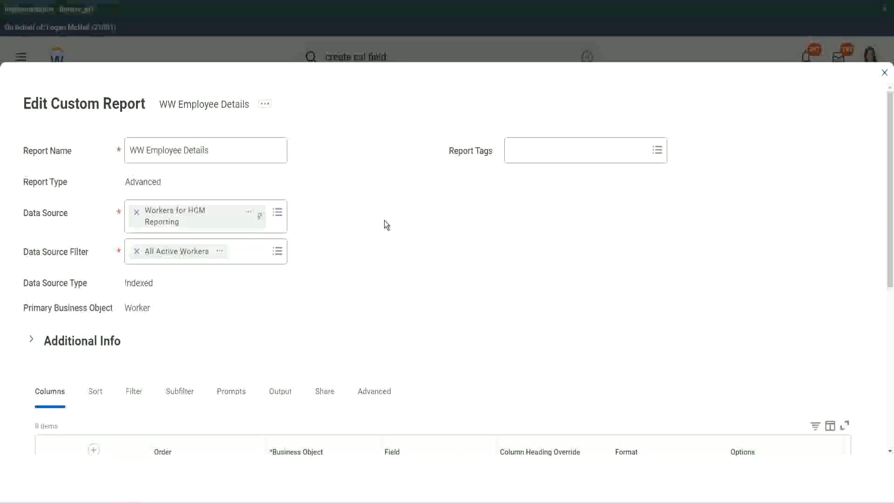
Add a new column row for the Worker business object below the Experience Bands column
{"action": "scroll", "coordinate": [384, 220], "scroll_direction": "down", "scroll_amount": 8}
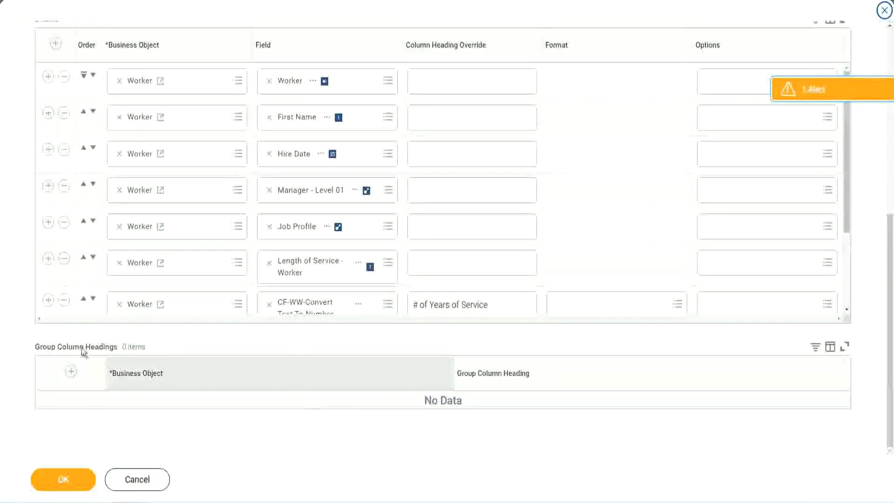
{"action": "scroll", "coordinate": [185, 224], "scroll_direction": "down", "scroll_amount": 3}
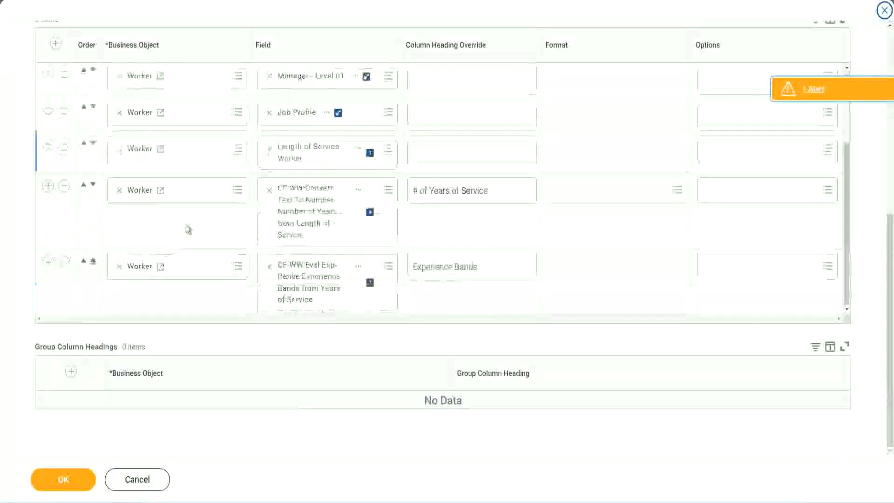
{"action": "left_click", "coordinate": [50, 264]}
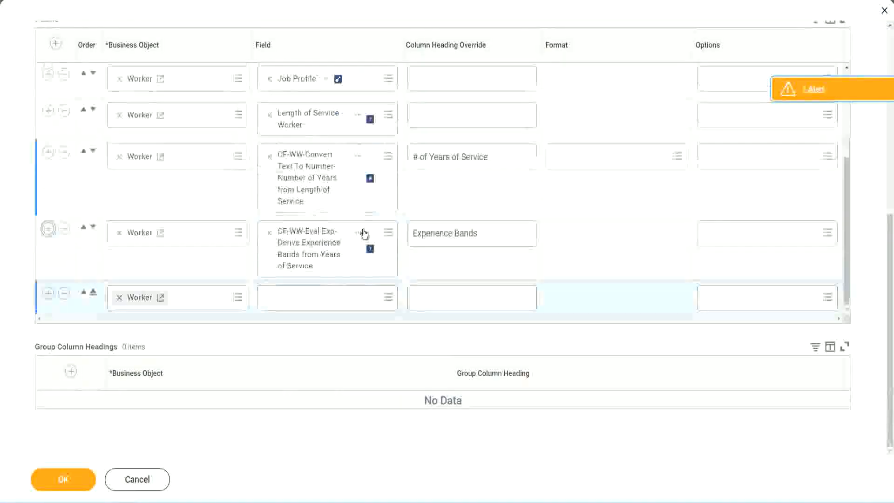
Copy the name of the Experience Bands row's field into the field search of the new Worker row
{"action": "right_click", "coordinate": [311, 249]}
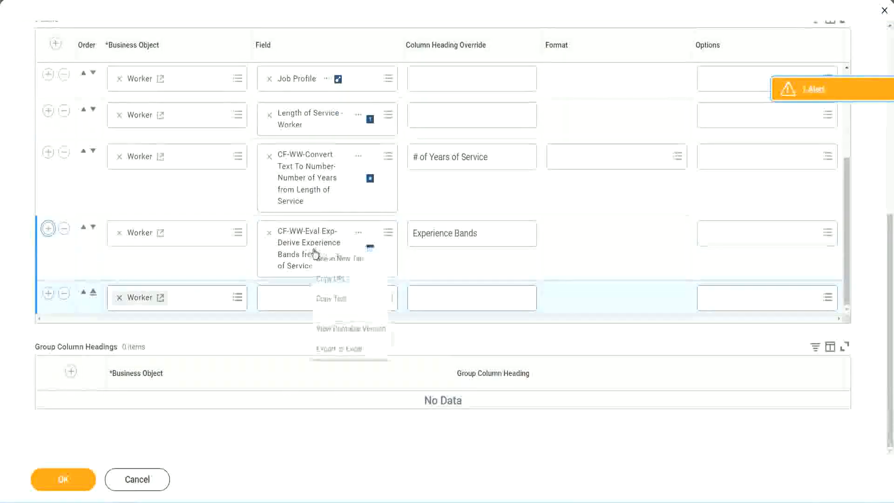
{"action": "left_click", "coordinate": [334, 299]}
{"action": "left_click", "coordinate": [302, 304]}
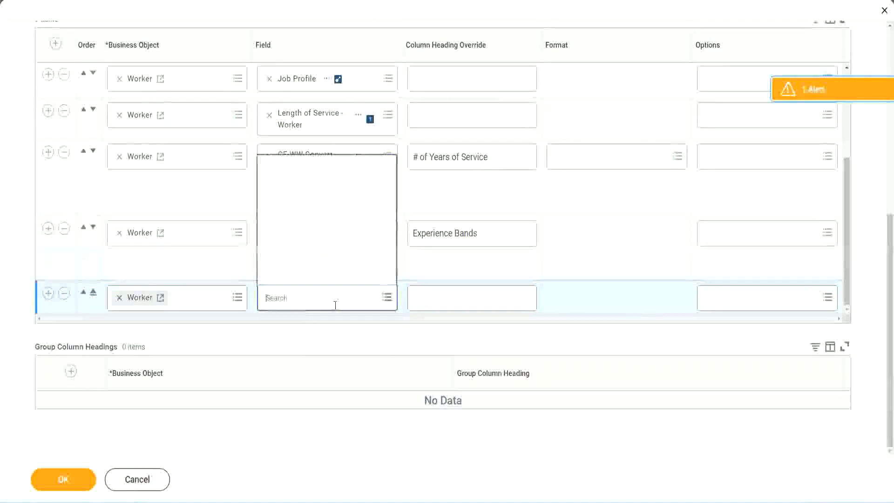
{"action": "key", "text": "ctrl+v"}
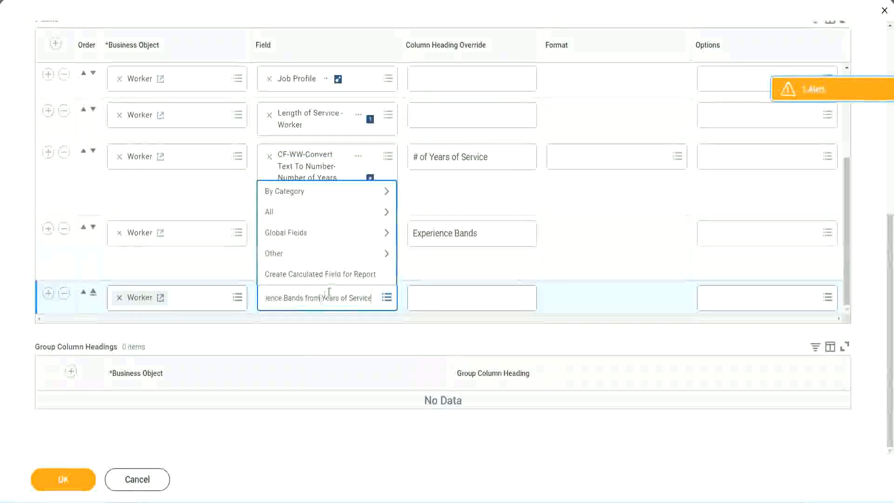
Edit the search text to CF-WW-Eval Exp Band and select CF-WW-Eval Exp Band-Determine Experience Bands from Years of Service as the new row's field
{"action": "left_click_drag", "start_coordinate": [269, 290], "coordinate": [228, 295]}
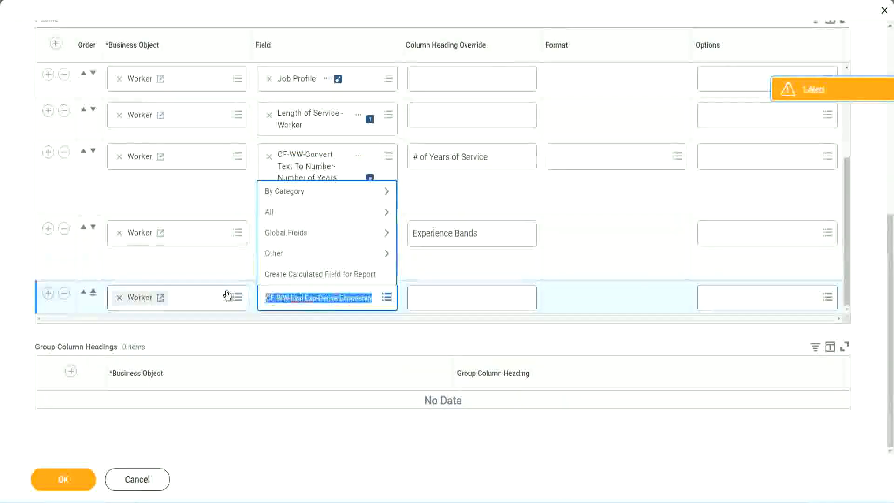
{"action": "left_click", "coordinate": [318, 300]}
{"action": "type", "text": "Band"}
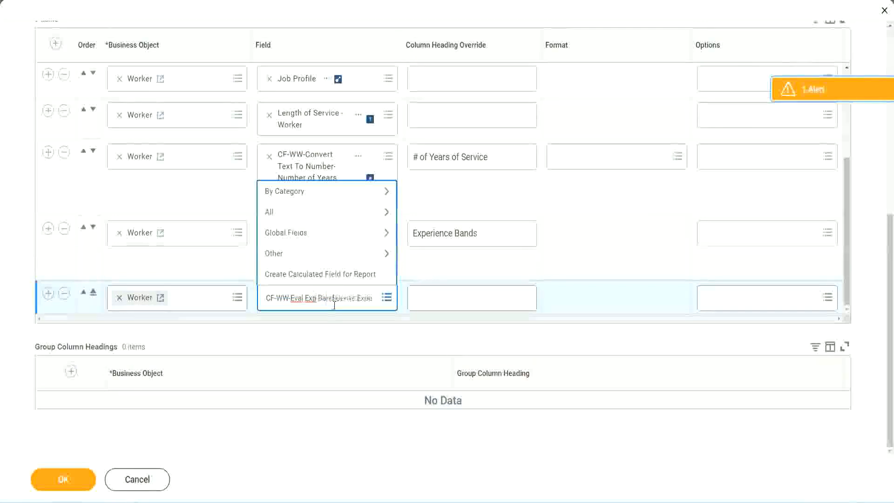
{"action": "key", "text": "Delete"}
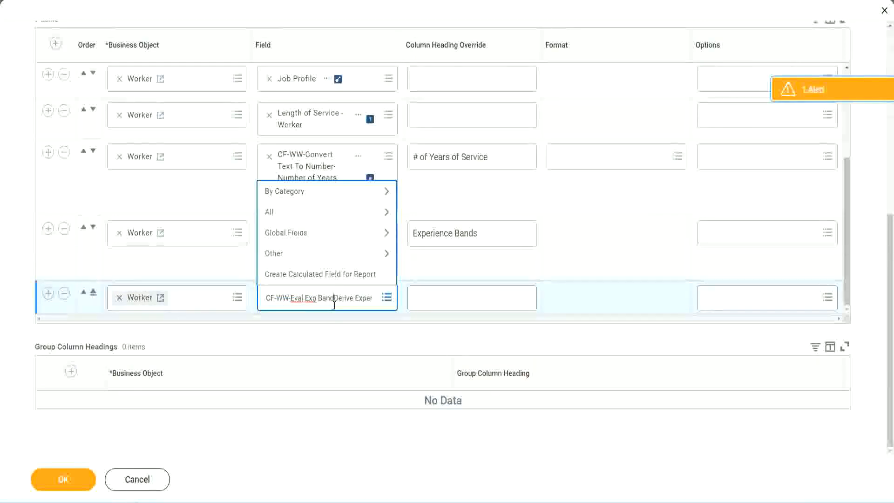
{"action": "key", "text": "Delete"}
{"action": "key", "text": "Delete"}
{"action": "key", "text": "Delete"}
{"action": "key", "text": "Delete"}
{"action": "key", "text": "Delete"}
{"action": "key", "text": "Delete"}
{"action": "key", "text": "Delete"}
{"action": "key", "text": "Delete"}
{"action": "key", "text": "Delete"}
{"action": "key", "text": "Delete"}
{"action": "key", "text": "Delete"}
{"action": "key", "text": "Delete"}
{"action": "key", "text": "Delete"}
{"action": "key", "text": "Delete"}
{"action": "key", "text": "Delete"}
{"action": "key", "text": "Delete"}
{"action": "key", "text": "Delete"}
{"action": "key", "text": "Delete"}
{"action": "key", "text": "Delete"}
{"action": "key", "text": "Delete"}
{"action": "key", "text": "Return"}
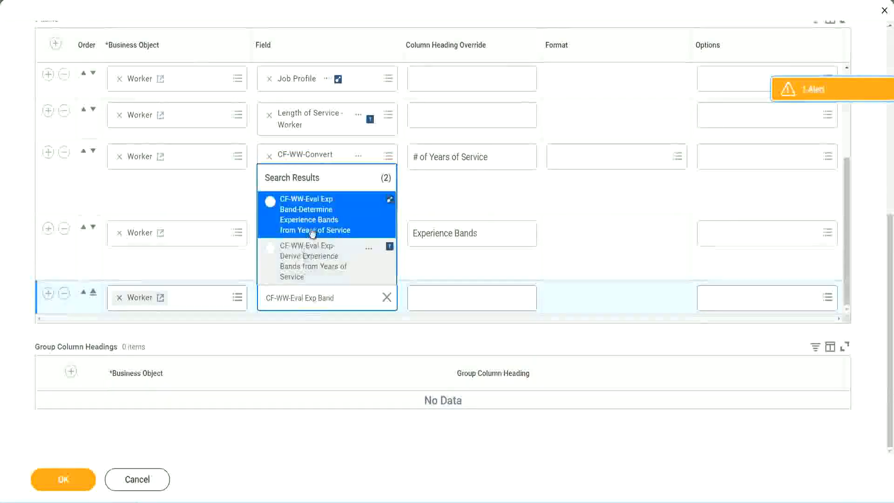
{"action": "left_click", "coordinate": [326, 220]}
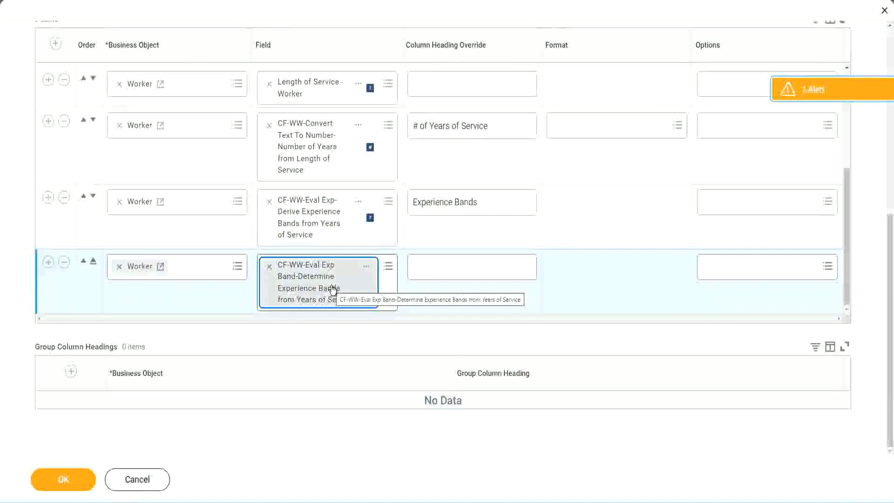
Set the new row's column heading override to "Experience Bands (Eval Exp Bands)", reusing the heading from the row above, and save the report
{"action": "triple_click", "coordinate": [491, 202]}
{"action": "key", "text": "ctrl+c"}
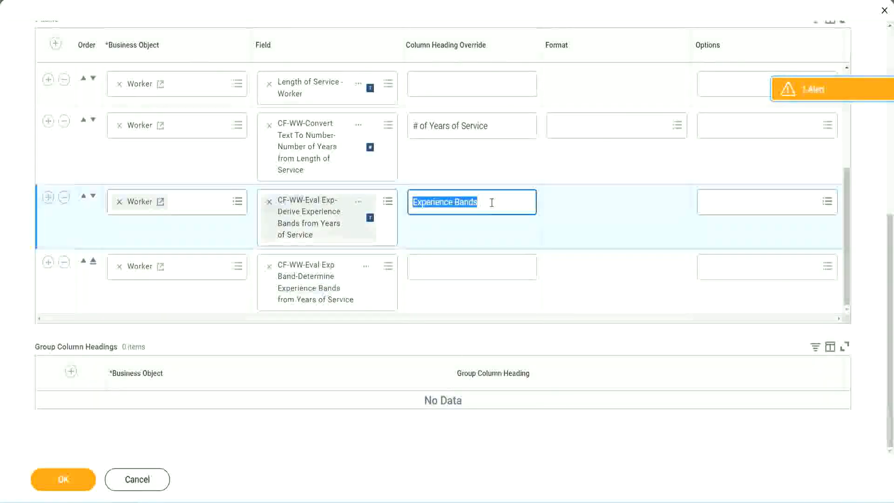
{"action": "left_click", "coordinate": [434, 265]}
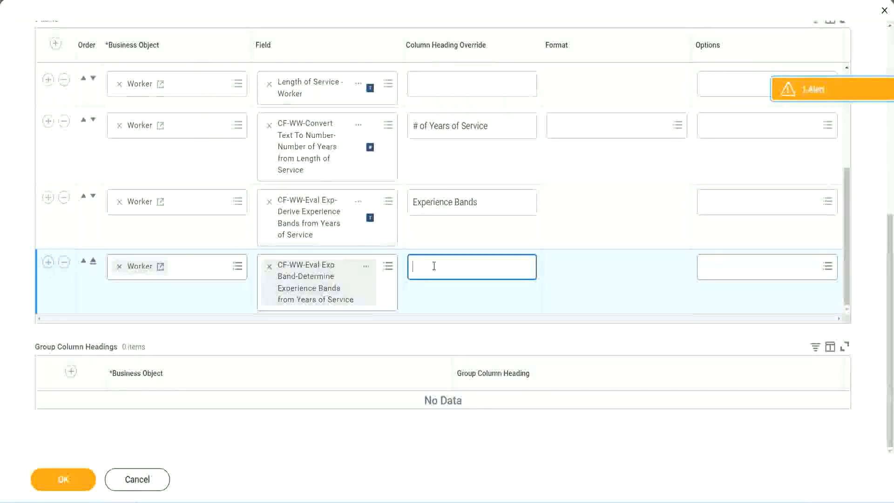
{"action": "key", "text": "ctrl+v"}
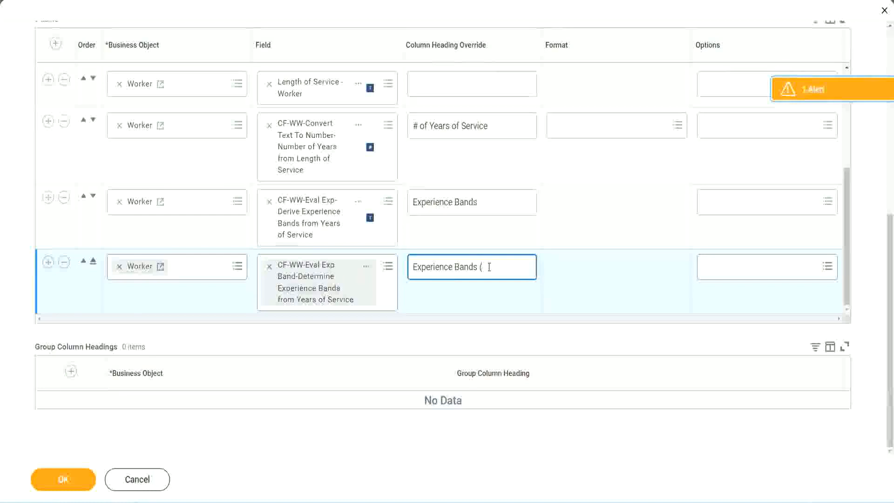
{"action": "type", "text": "val E"}
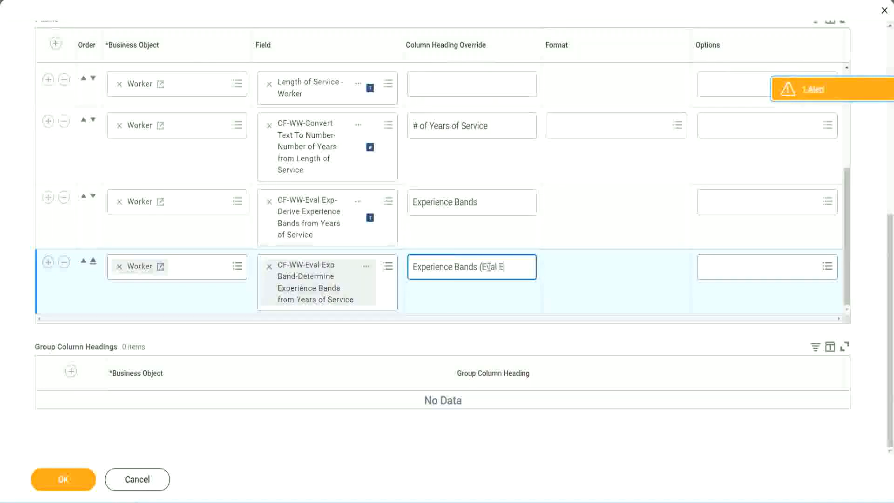
{"action": "type", "text": "xp Bands)"}
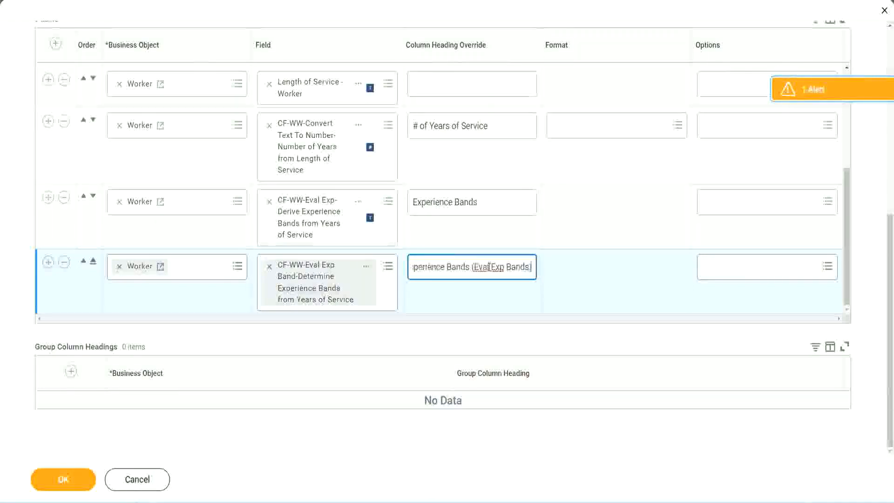
{"action": "double_click", "coordinate": [498, 267]}
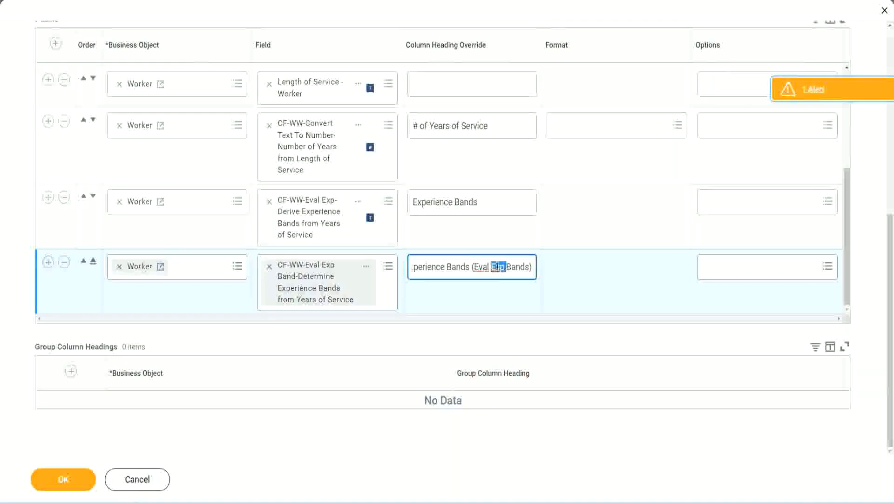
{"action": "left_click", "coordinate": [515, 267]}
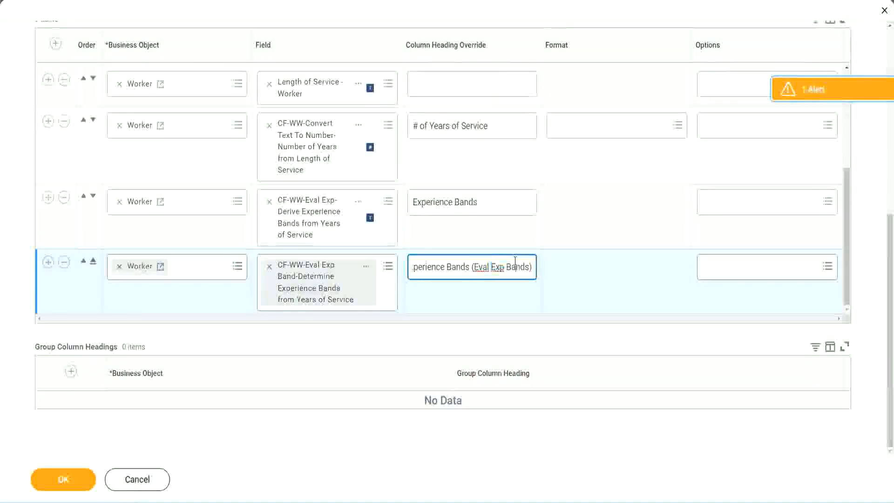
{"action": "left_click", "coordinate": [65, 479]}
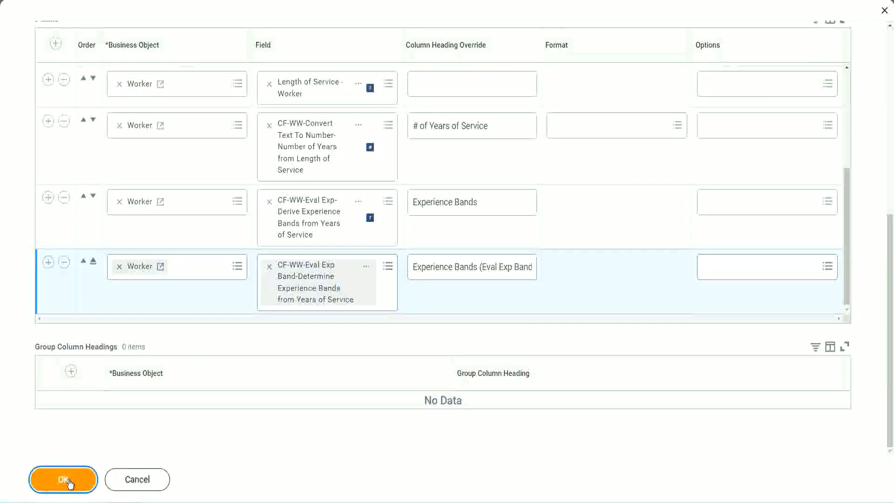